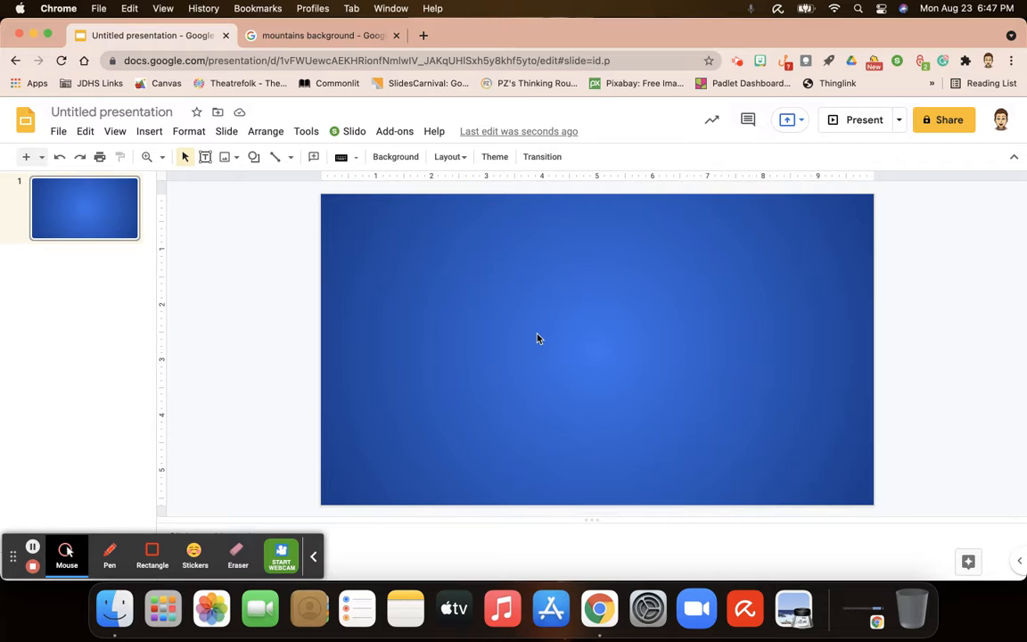
- Insert word art reading "Favorite TV Shows" on the blank blue slide
{"action": "left_click", "coordinate": [156, 134]}
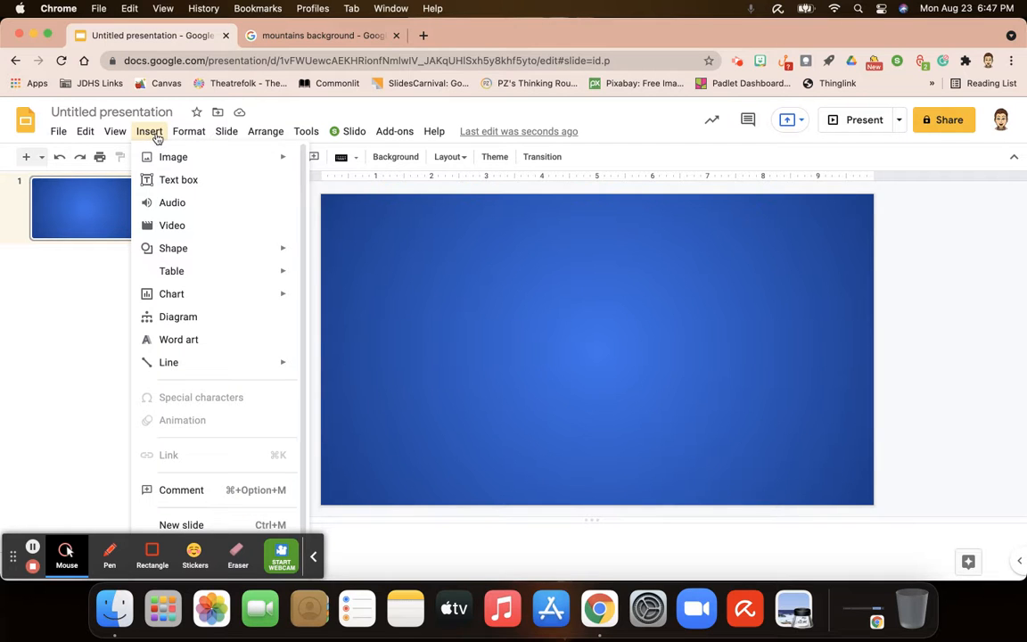
{"action": "left_click", "coordinate": [193, 341]}
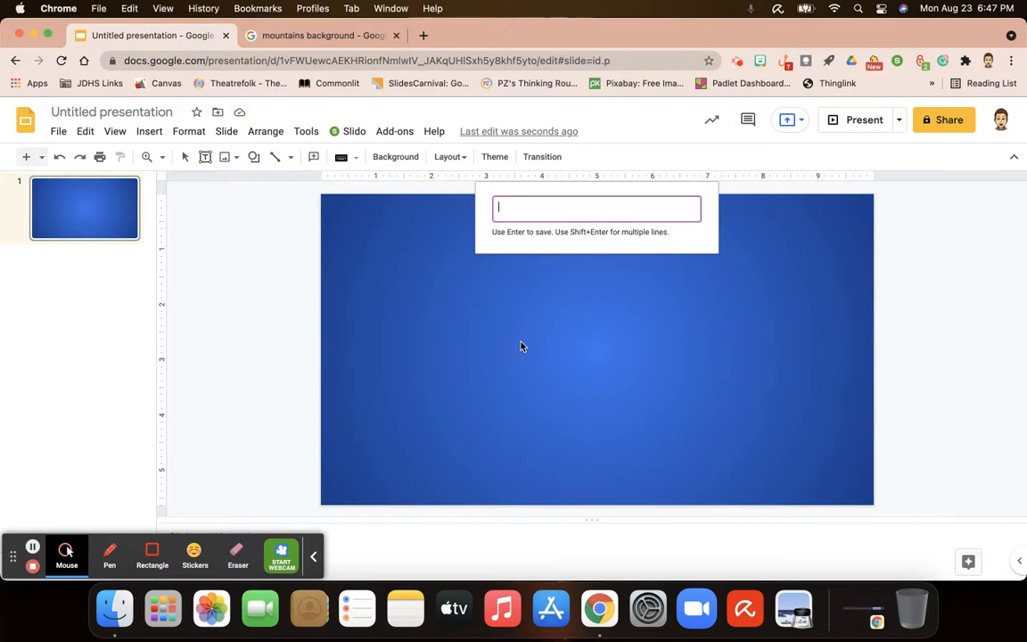
{"action": "type", "text": "Michae"}
{"action": "key", "text": "BackSpace"}
{"action": "key", "text": "BackSpace"}
{"action": "key", "text": "BackSpace"}
{"action": "key", "text": "BackSpace"}
{"action": "key", "text": "BackSpace"}
{"action": "key", "text": "BackSpace"}
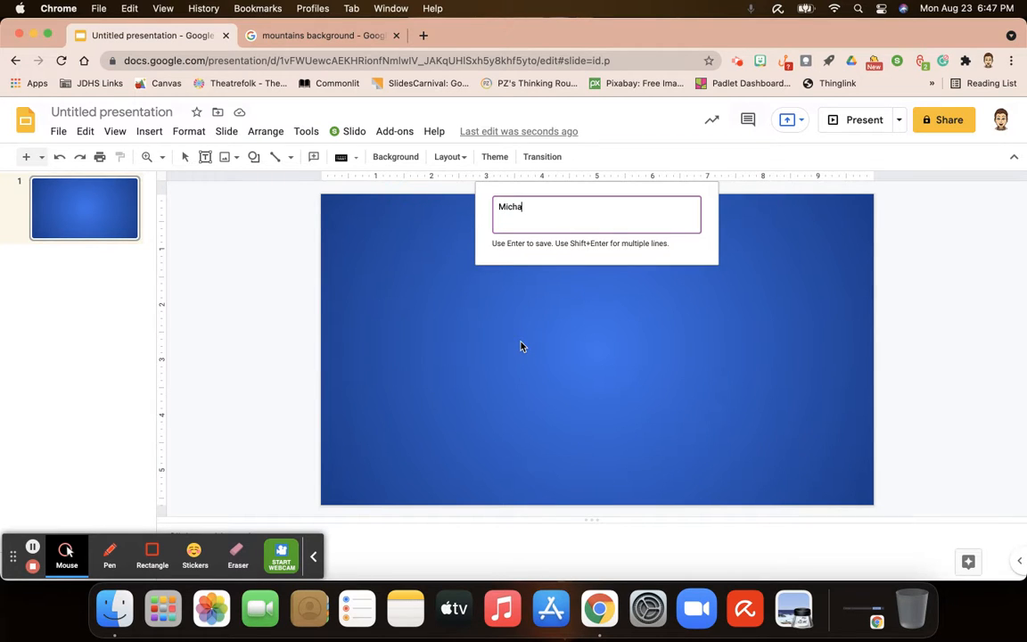
{"action": "type", "text": "Favorite TV Shows"}
{"action": "key", "text": "Return"}
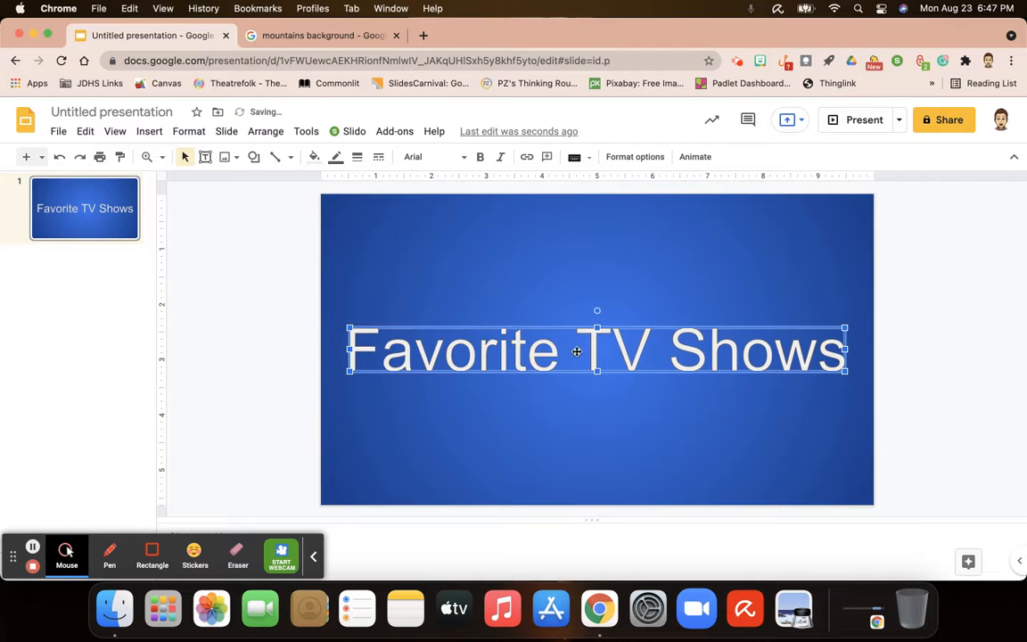
- Move the word art title to the upper edge of the slide, centre it, and fill it with pale pink
{"action": "left_click", "coordinate": [564, 347]}
{"action": "left_click_drag", "start_coordinate": [564, 329], "coordinate": [549, 218]}
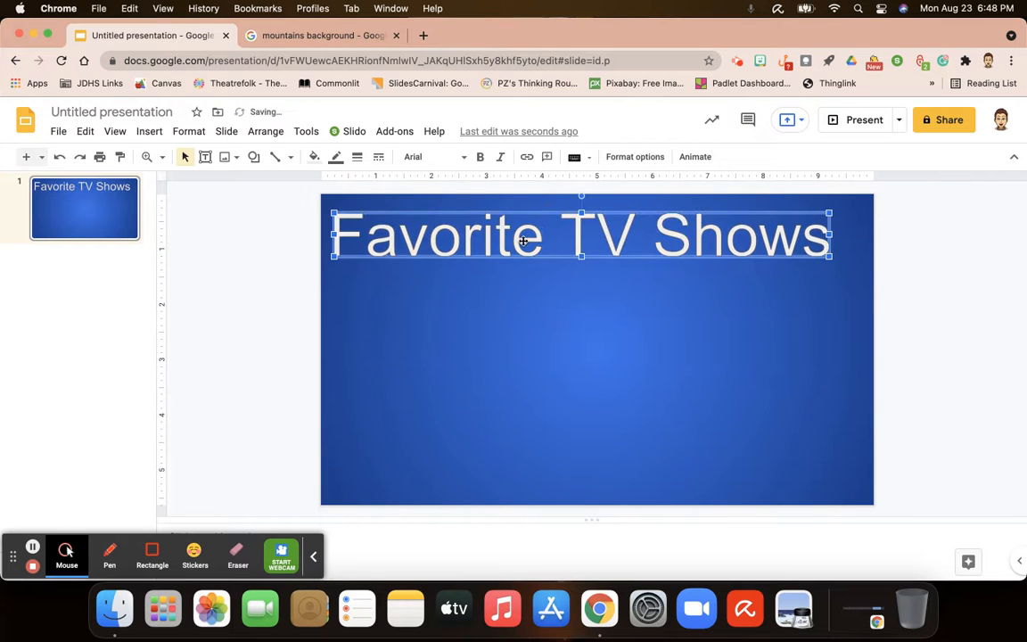
{"action": "left_click_drag", "start_coordinate": [533, 215], "coordinate": [558, 213]}
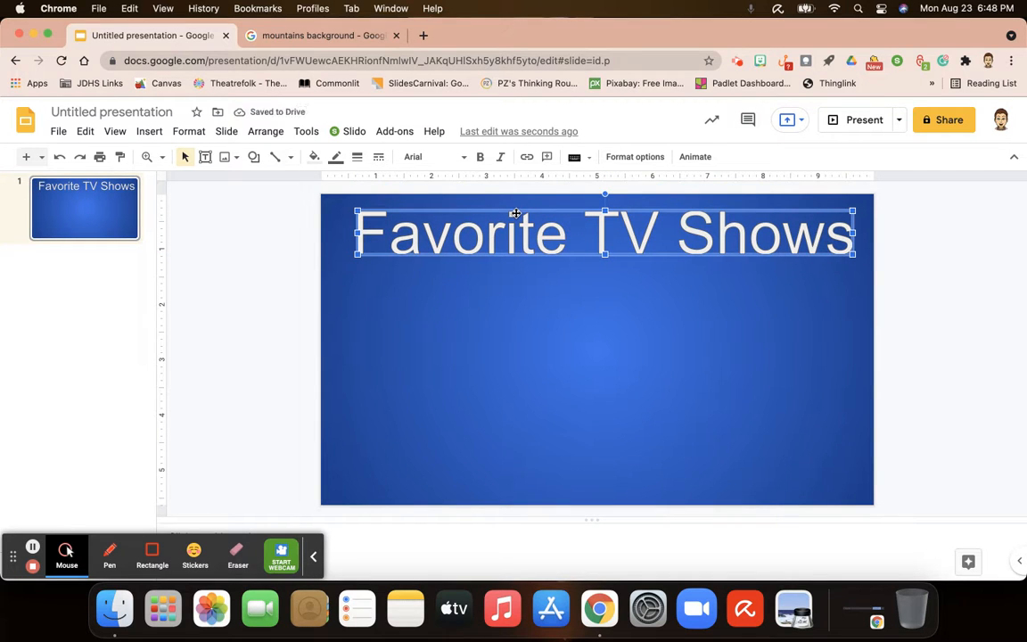
{"action": "key", "text": "Left"}
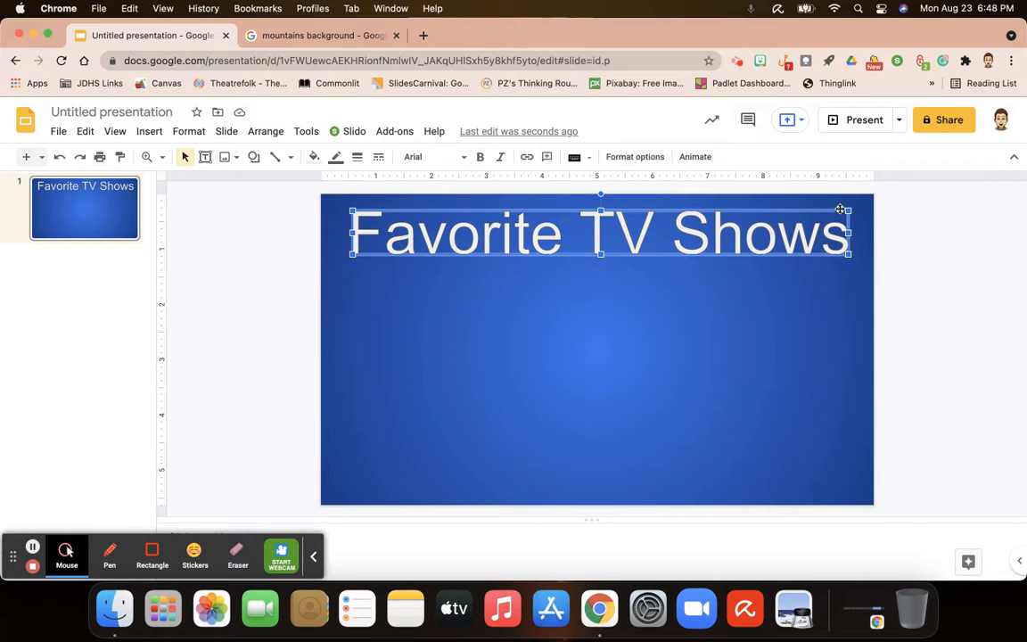
{"action": "left_click", "coordinate": [314, 158]}
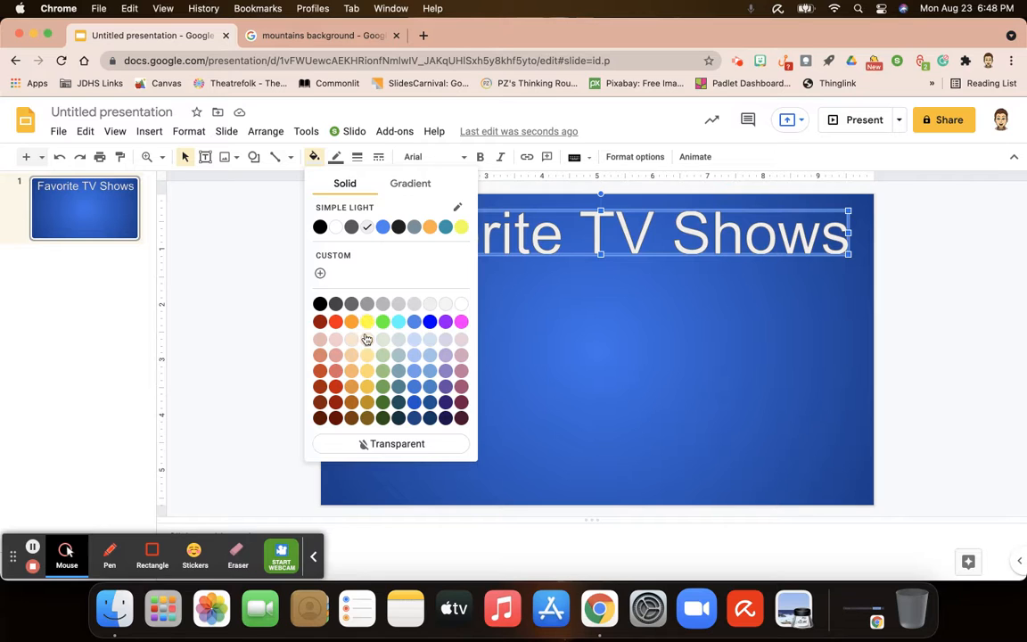
{"action": "left_click", "coordinate": [462, 346]}
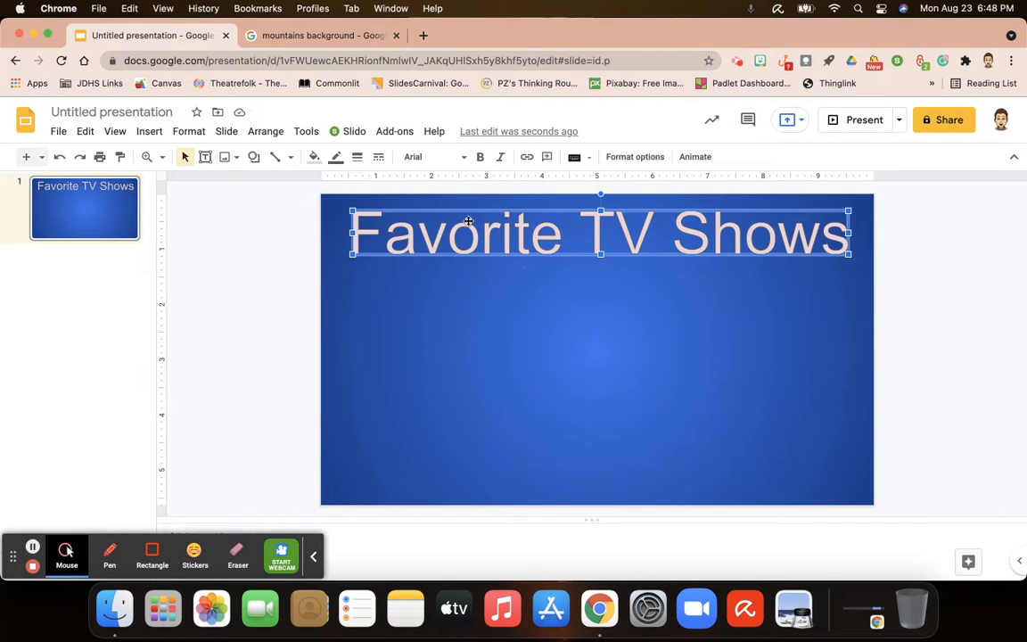
- Change the title's font to Croissant One and narrow the word art so it fits within the slide
{"action": "left_click", "coordinate": [463, 159]}
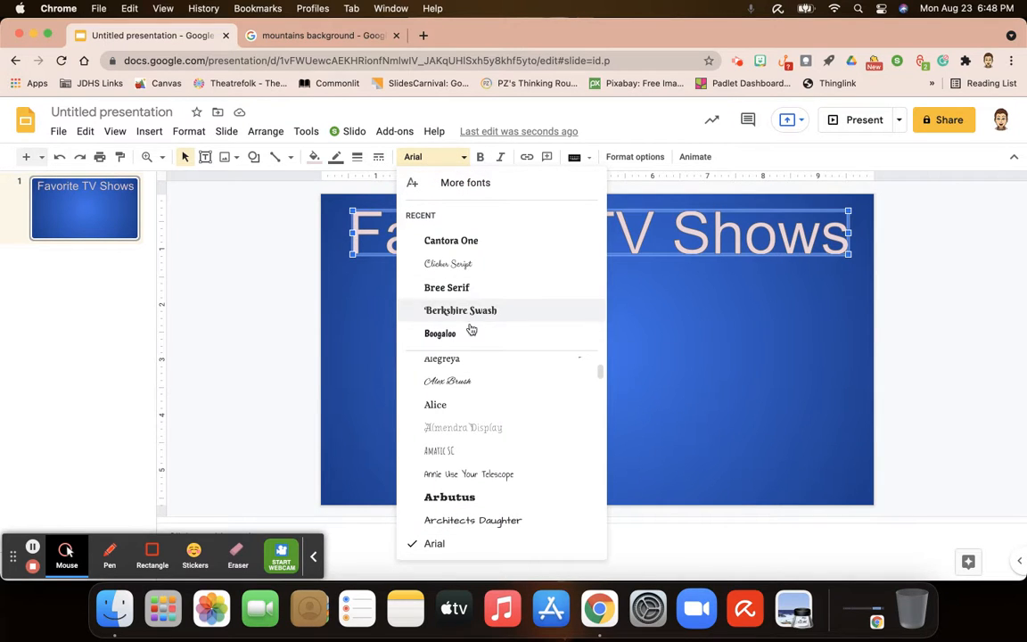
{"action": "scroll", "coordinate": [504, 465], "scroll_direction": "down", "scroll_amount": 10}
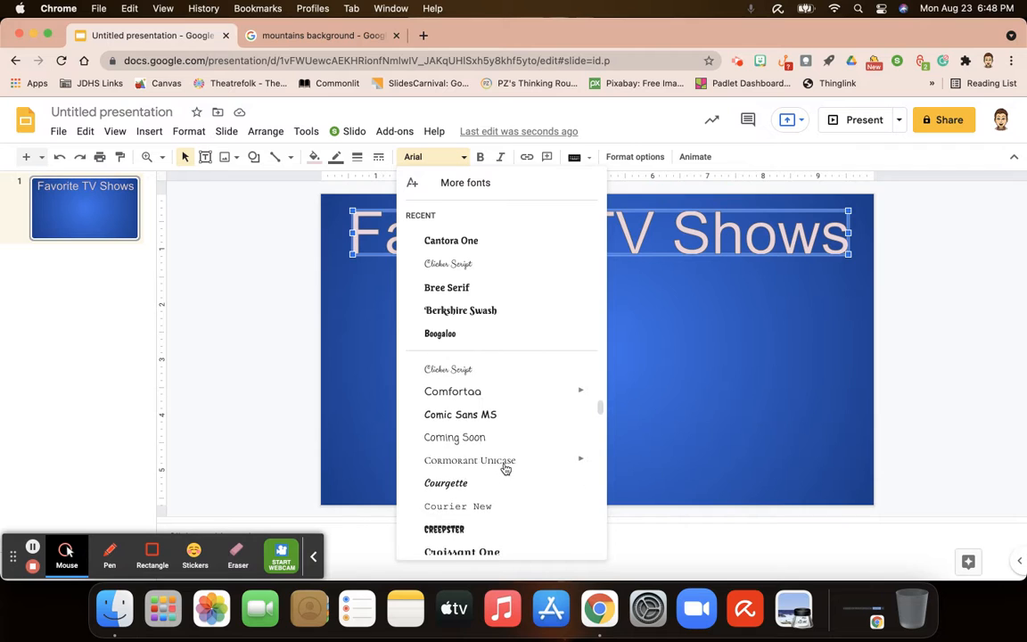
{"action": "mouse_move", "coordinate": [504, 468]}
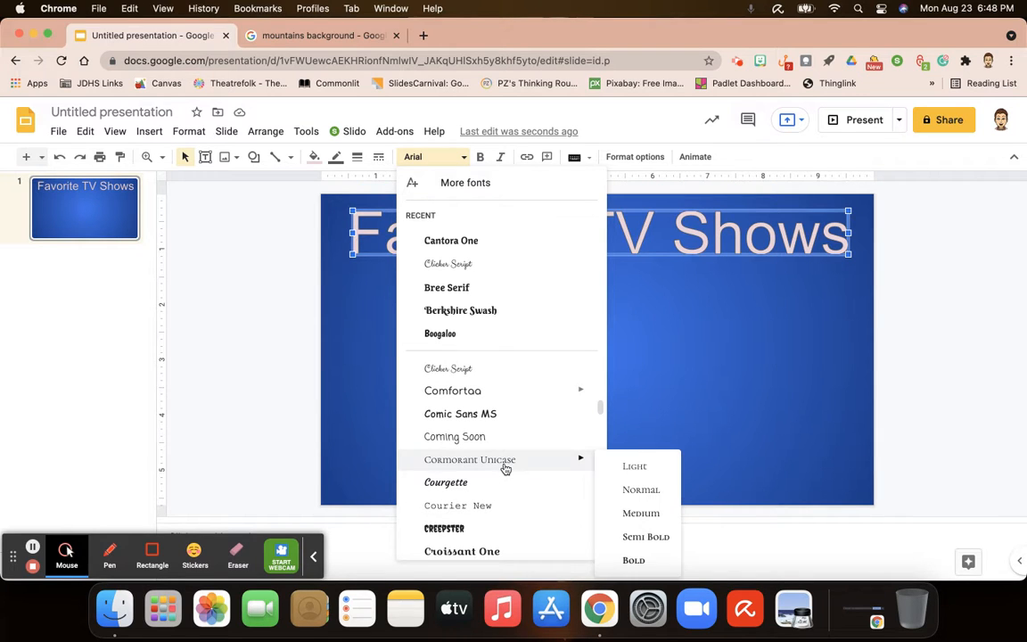
{"action": "left_click", "coordinate": [469, 547]}
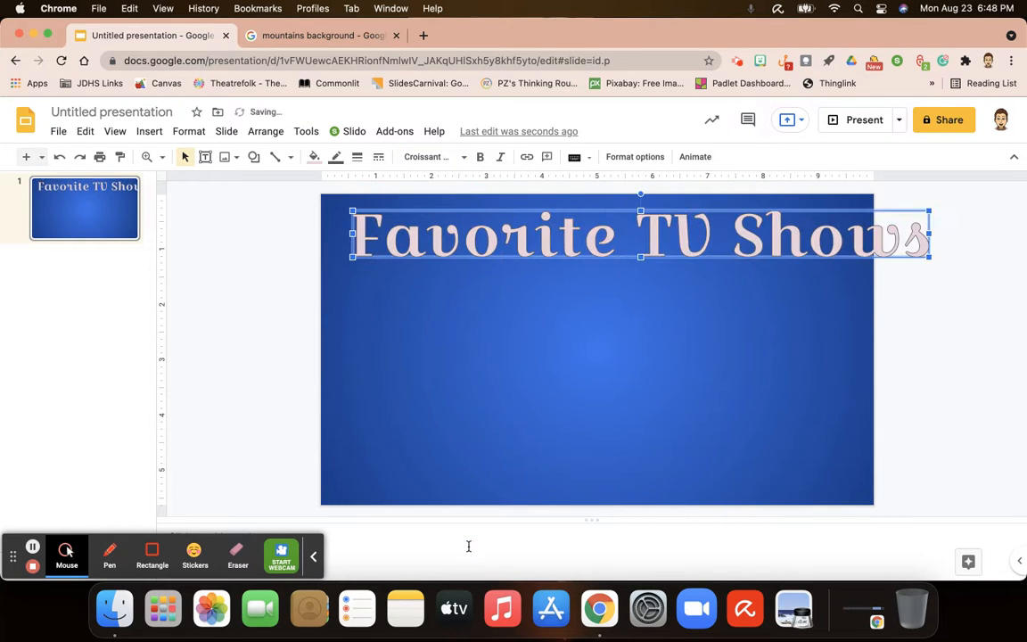
{"action": "left_click_drag", "start_coordinate": [930, 232], "coordinate": [843, 232]}
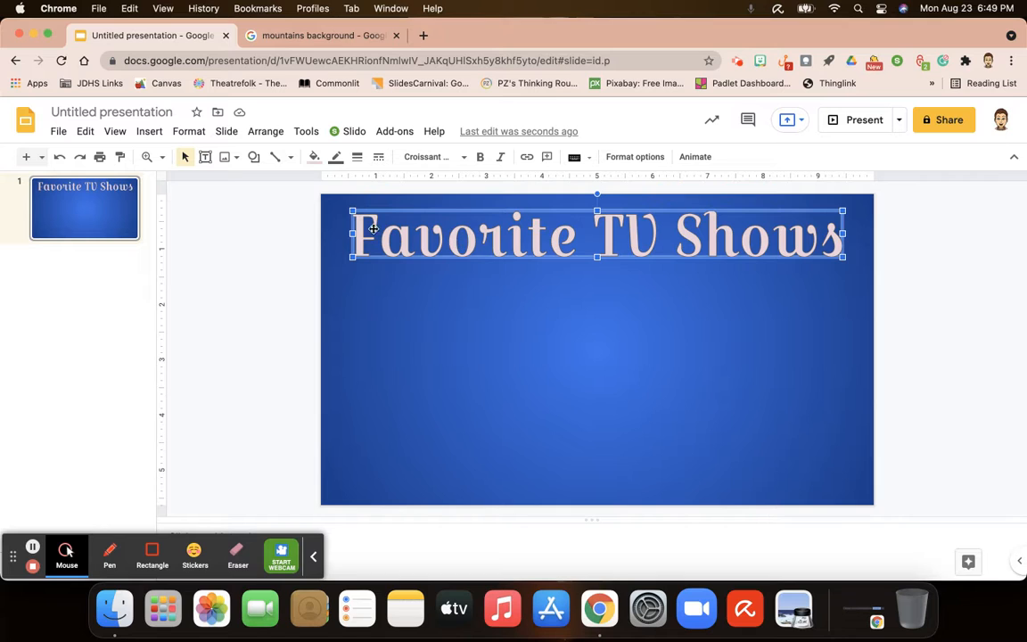
- Give the title's letters a bright magenta outline with a weight of 8px
{"action": "left_click", "coordinate": [336, 157]}
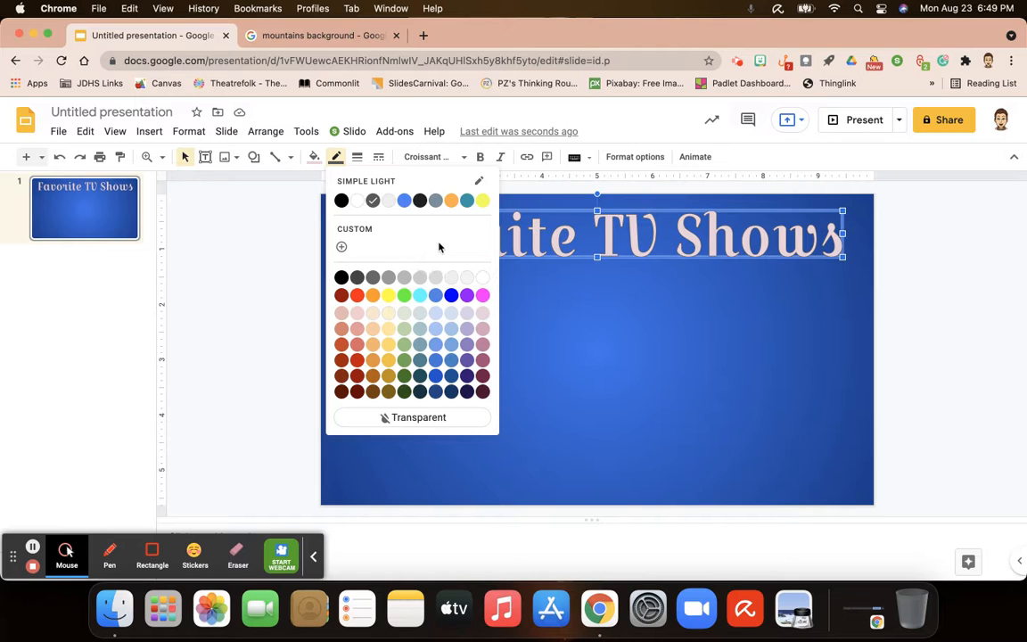
{"action": "left_click", "coordinate": [482, 296]}
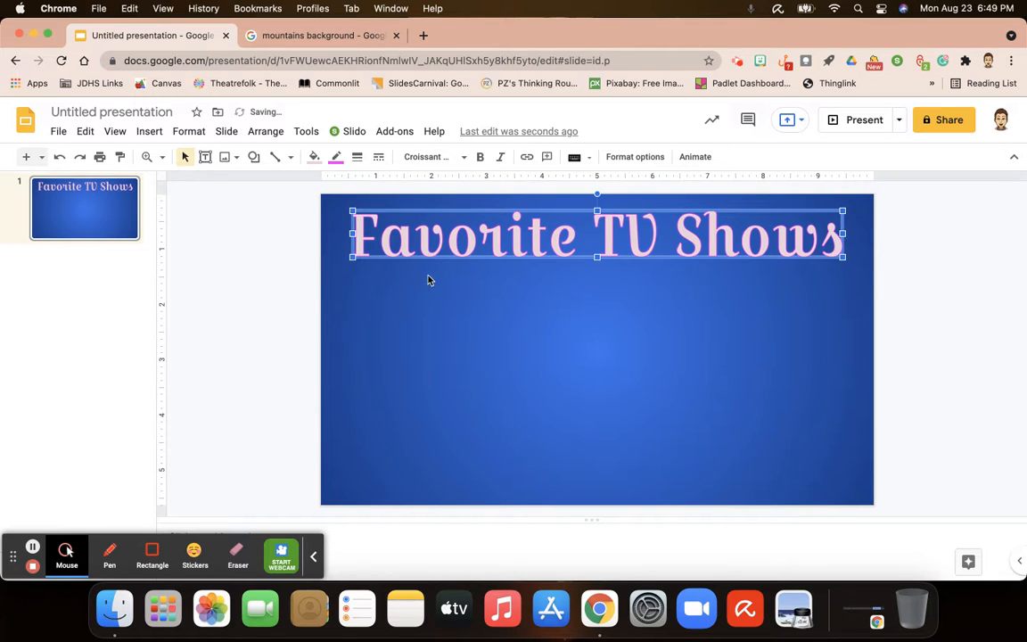
{"action": "left_click", "coordinate": [356, 158]}
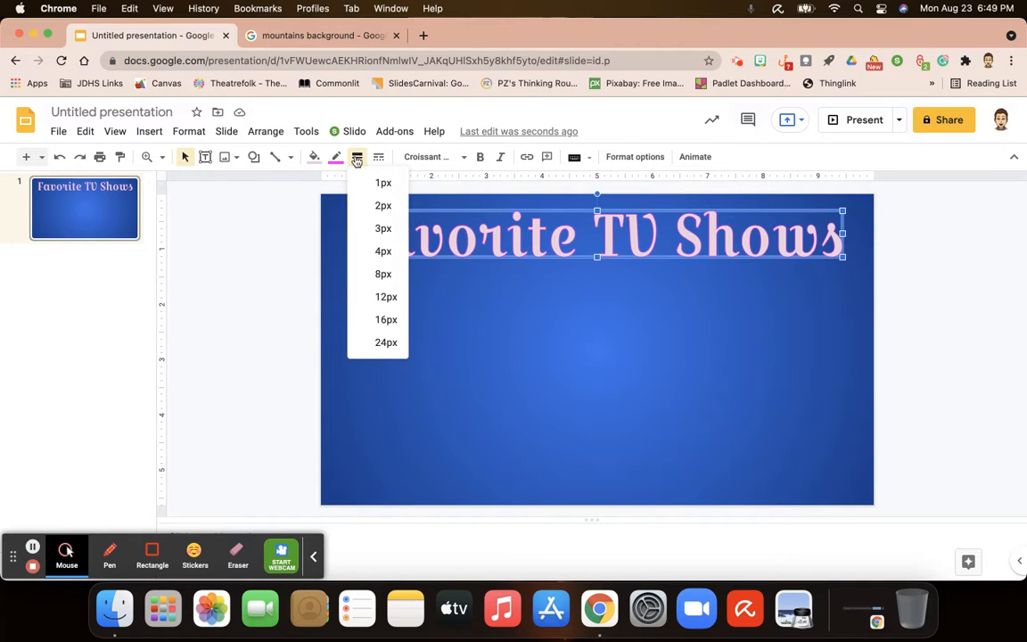
{"action": "left_click", "coordinate": [376, 278]}
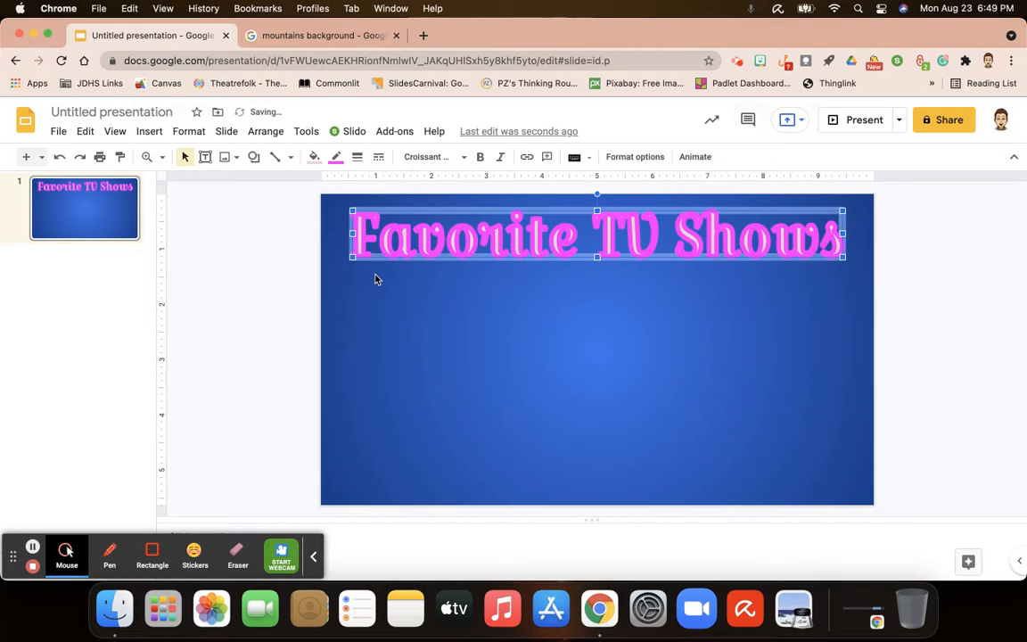
{"action": "left_click", "coordinate": [400, 313]}
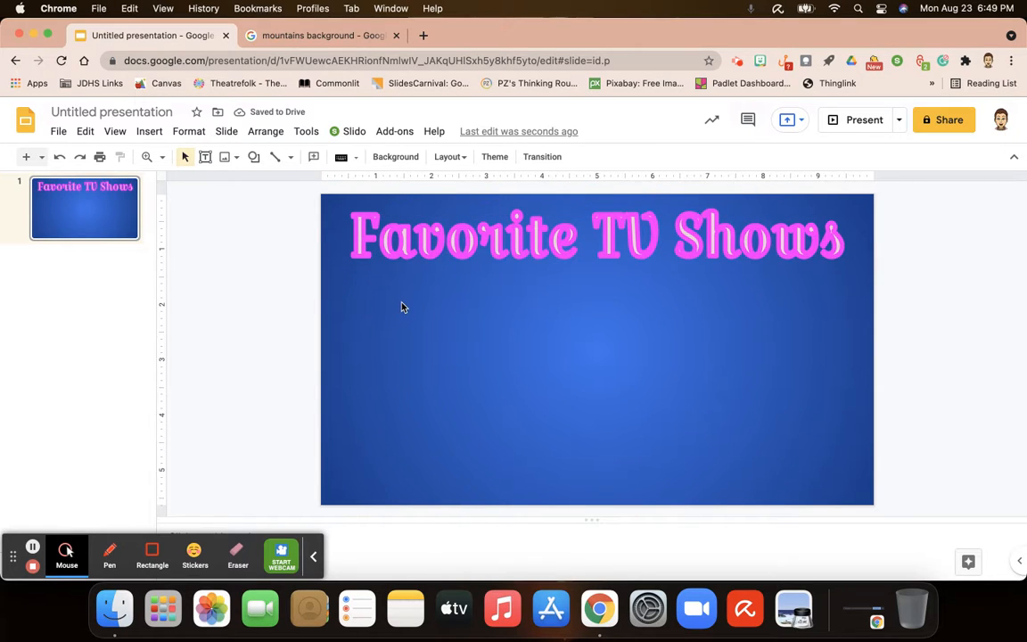
- Lower the title toward the middle of the slide and tilt it slightly counterclockwise, to an angle of about 357.4°
{"action": "left_click", "coordinate": [491, 240]}
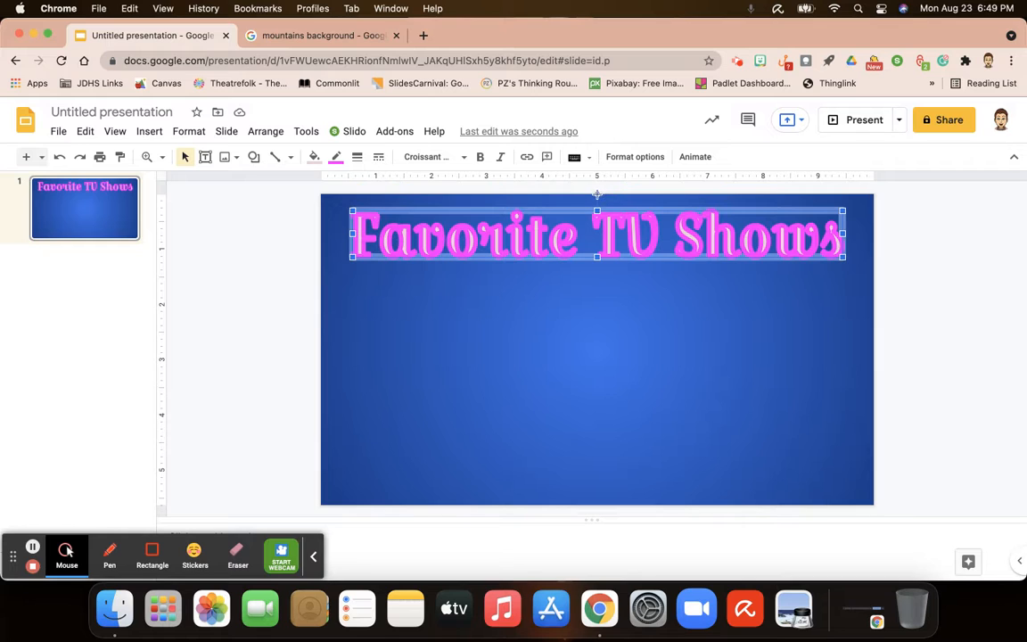
{"action": "left_click_drag", "start_coordinate": [597, 191], "coordinate": [588, 310]}
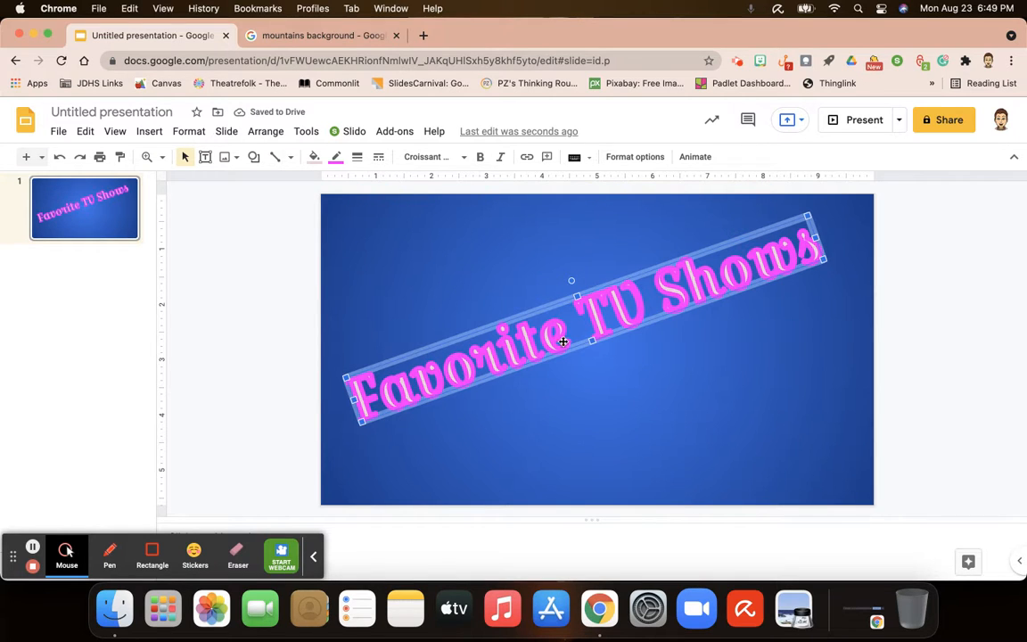
{"action": "left_click_drag", "start_coordinate": [571, 281], "coordinate": [582, 259]}
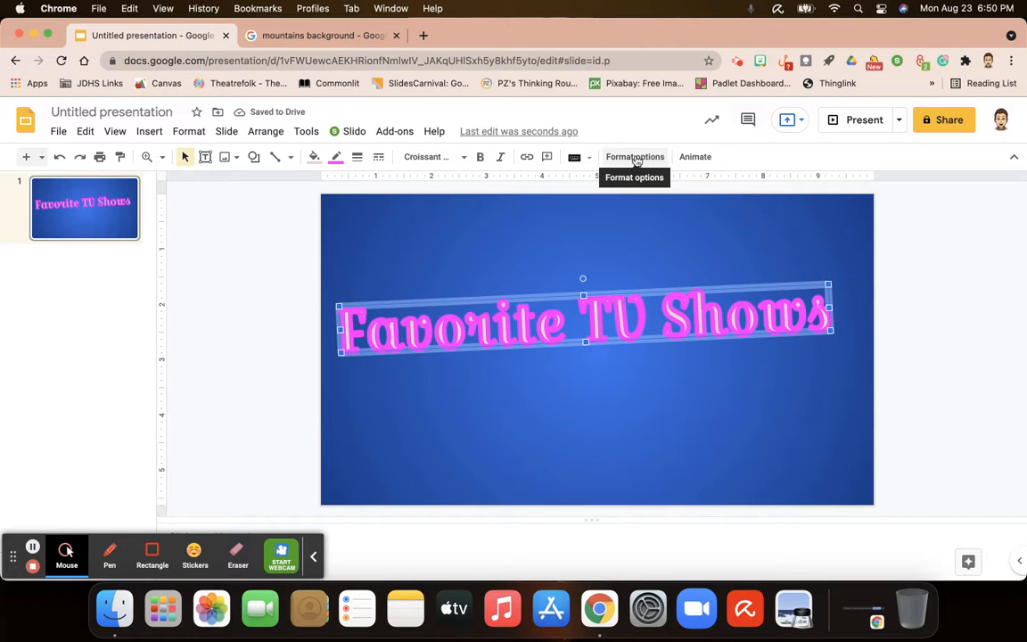
{"action": "left_click", "coordinate": [601, 238]}
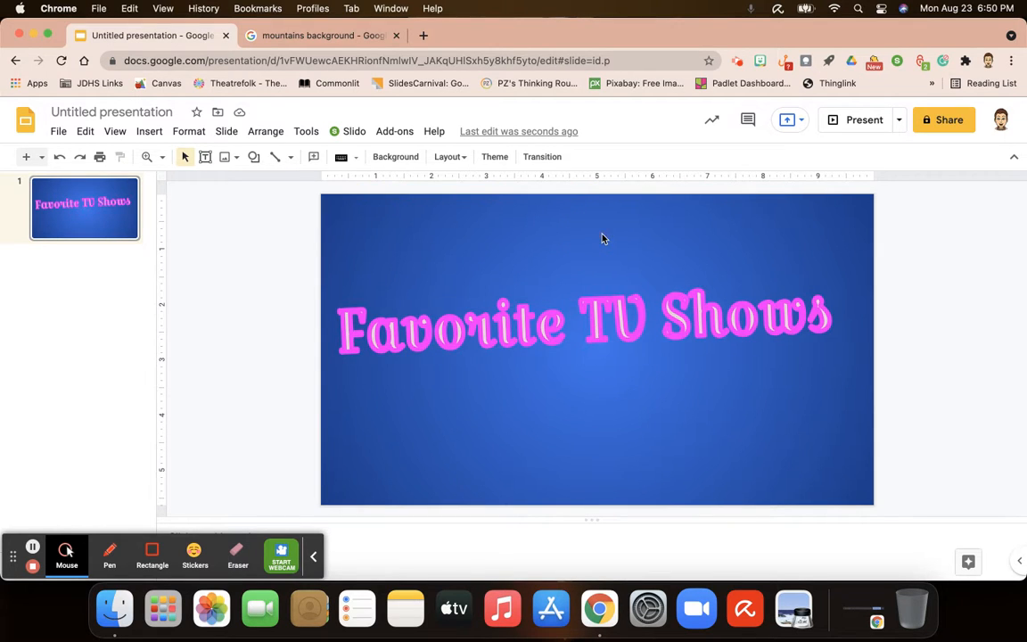
- Open the format options for the title and expand its size and rotation settings
{"action": "left_click", "coordinate": [604, 329]}
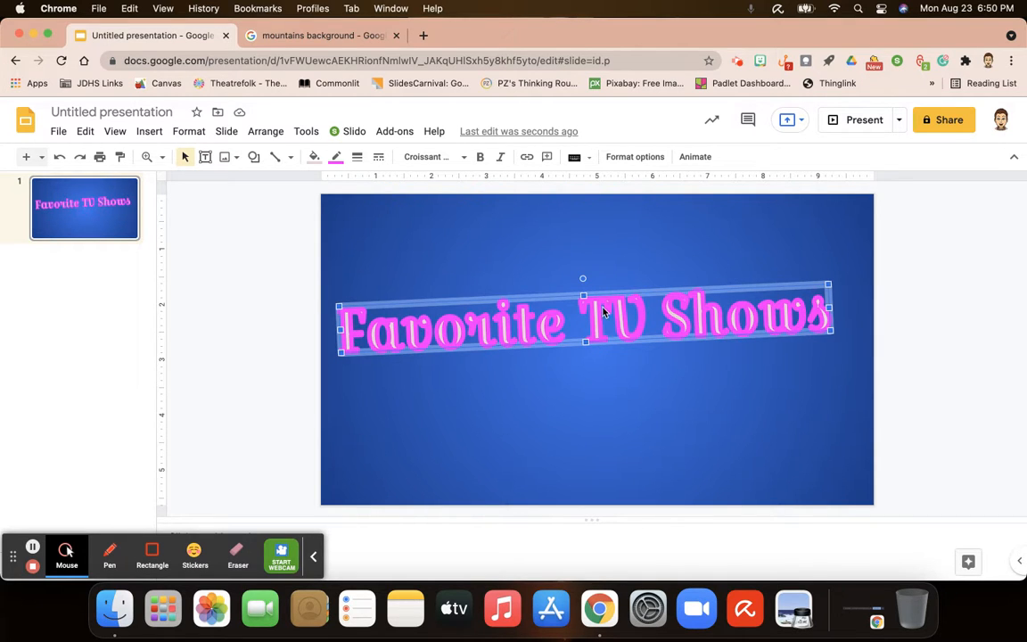
{"action": "left_click", "coordinate": [634, 158]}
{"action": "left_click", "coordinate": [911, 208]}
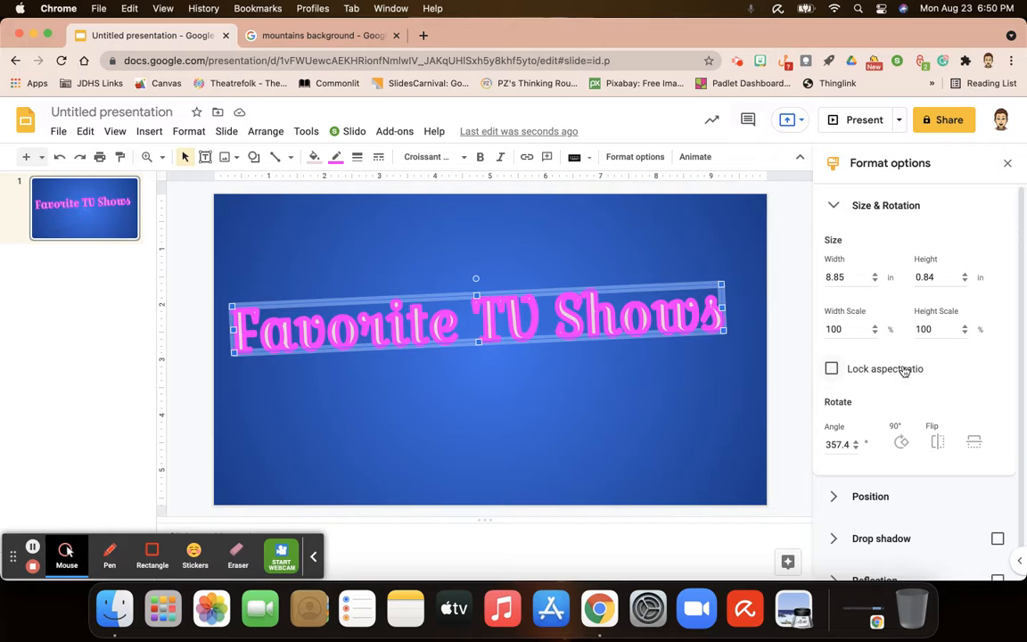
- Try flipping the title horizontally and vertically, reversing each flip
{"action": "left_click", "coordinate": [939, 443]}
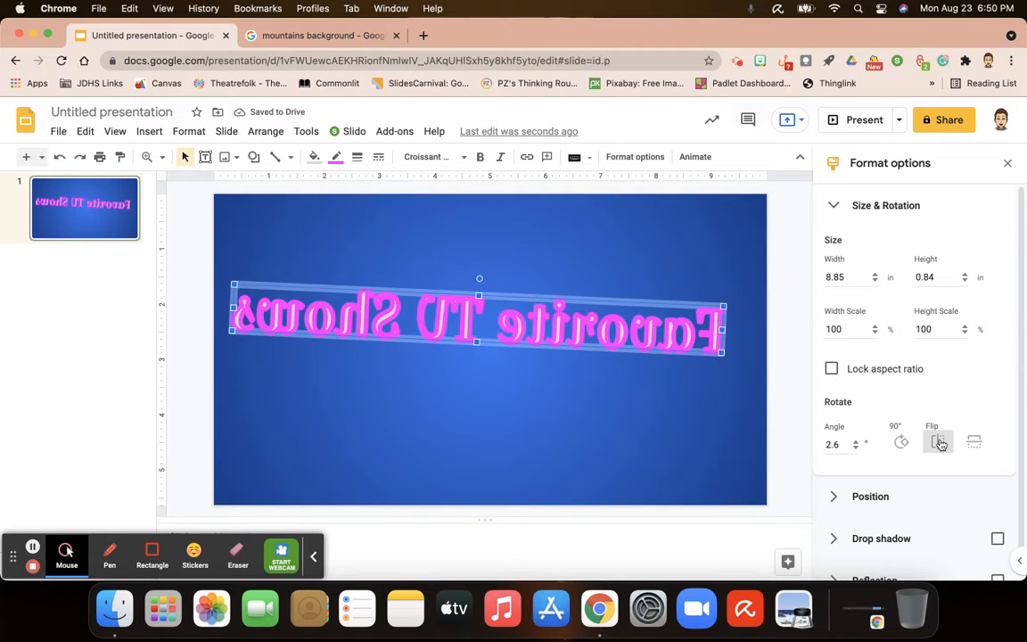
{"action": "left_click", "coordinate": [939, 443]}
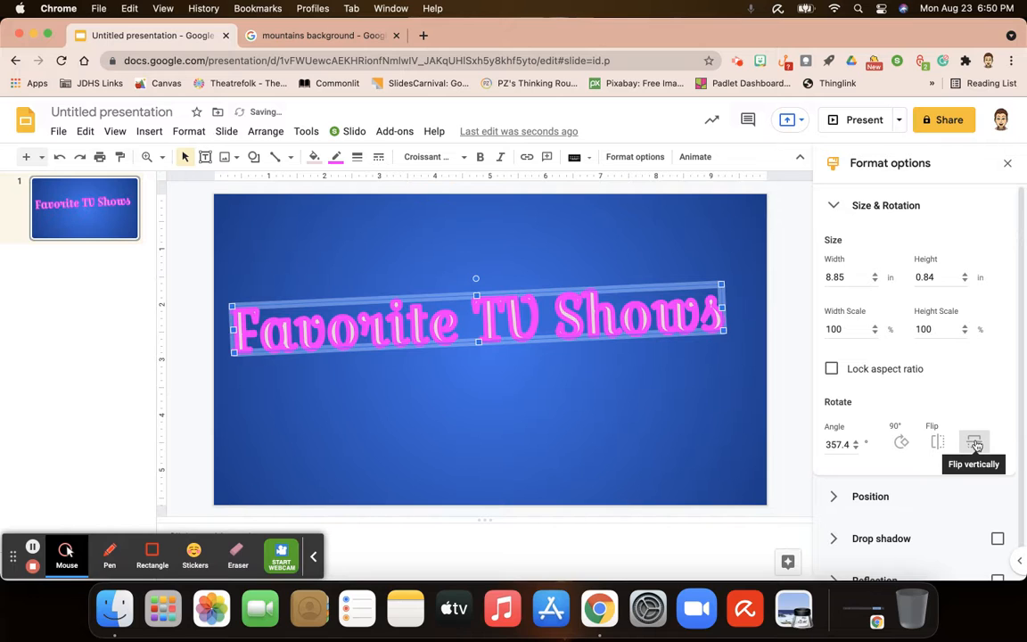
{"action": "left_click", "coordinate": [975, 443]}
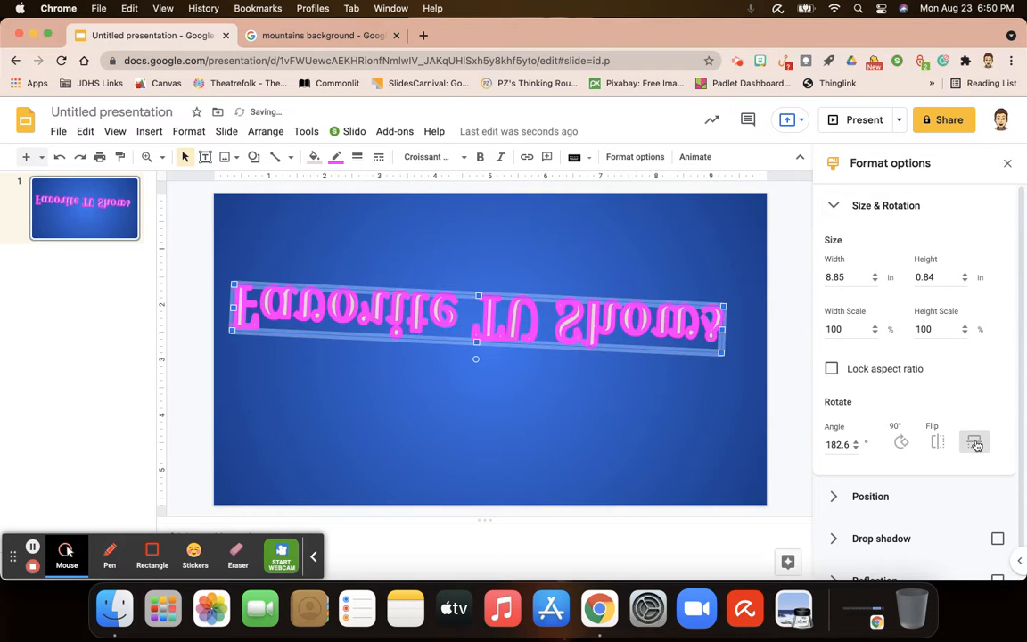
{"action": "left_click", "coordinate": [975, 443]}
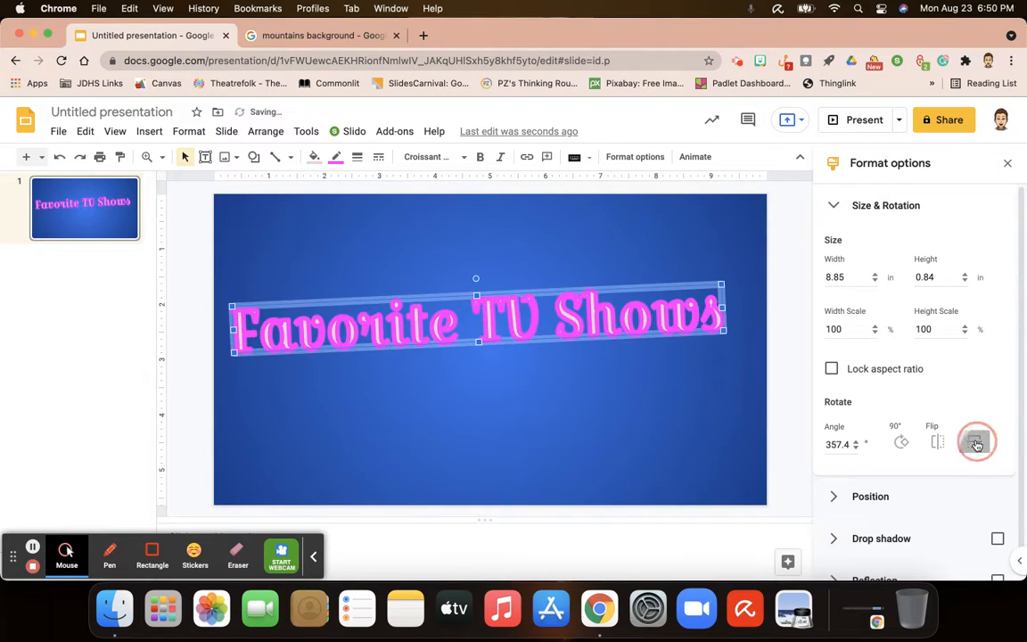
- Try a dark grey drop shadow on the title with adjusted transparency, angle, distance and blur, and switch it off again
{"action": "scroll", "coordinate": [926, 517], "scroll_direction": "down", "scroll_amount": 1}
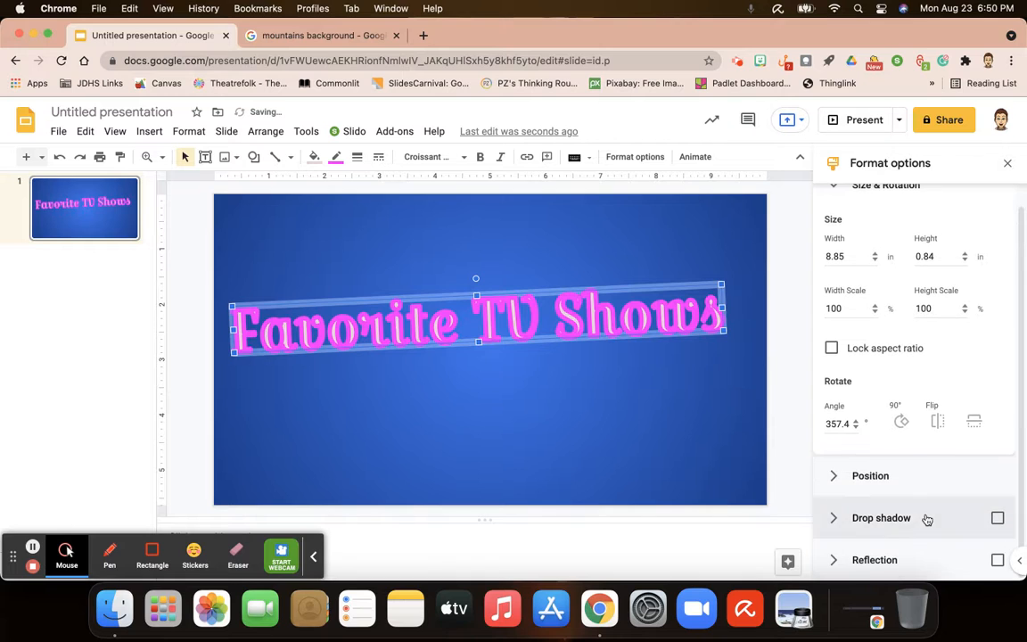
{"action": "left_click", "coordinate": [999, 520]}
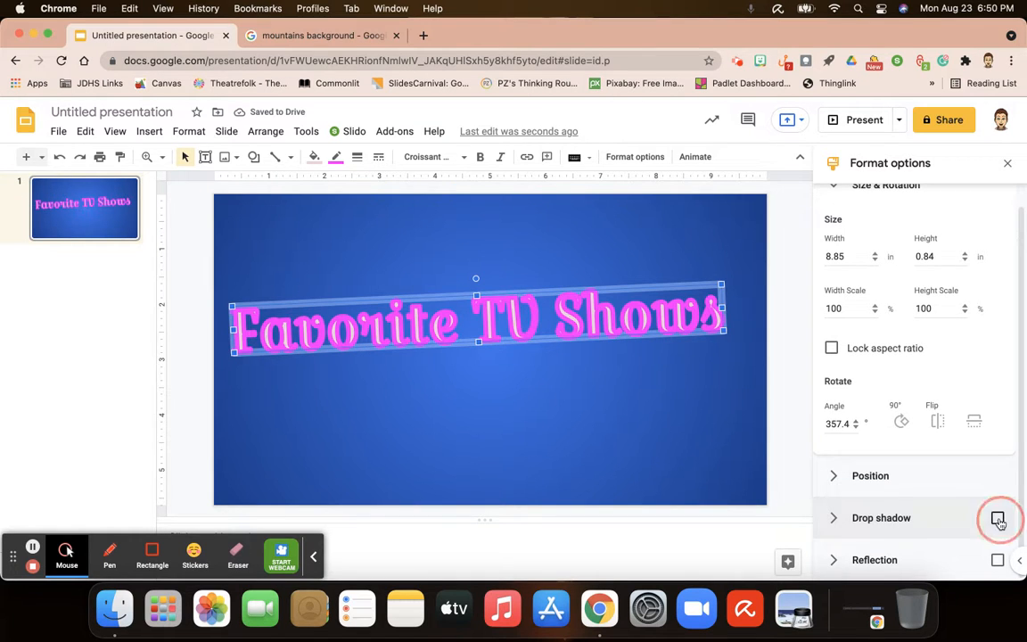
{"action": "left_click", "coordinate": [939, 518]}
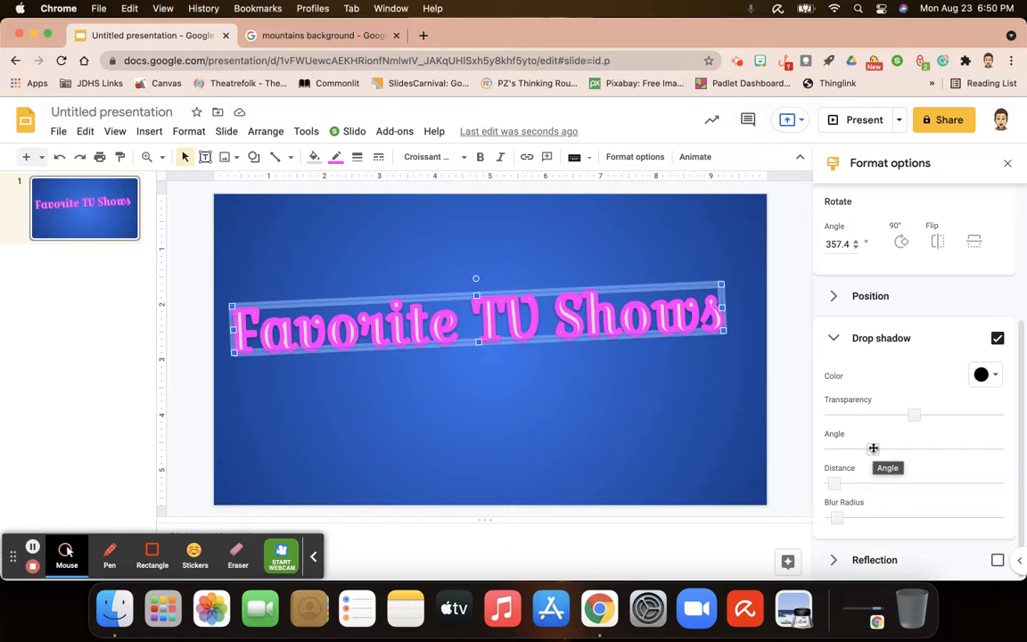
{"action": "left_click", "coordinate": [994, 376]}
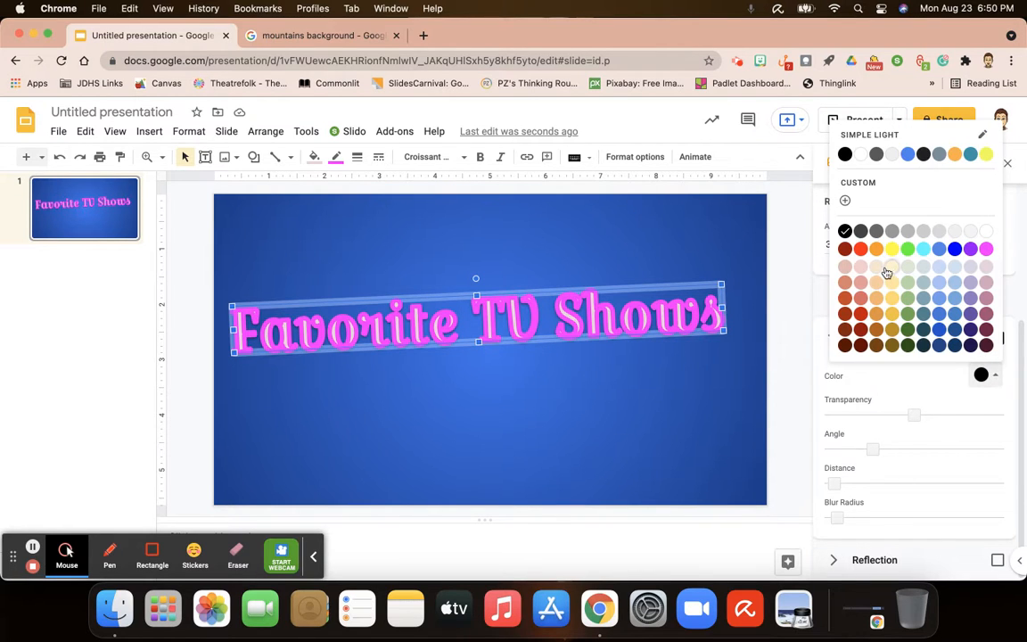
{"action": "left_click", "coordinate": [875, 234]}
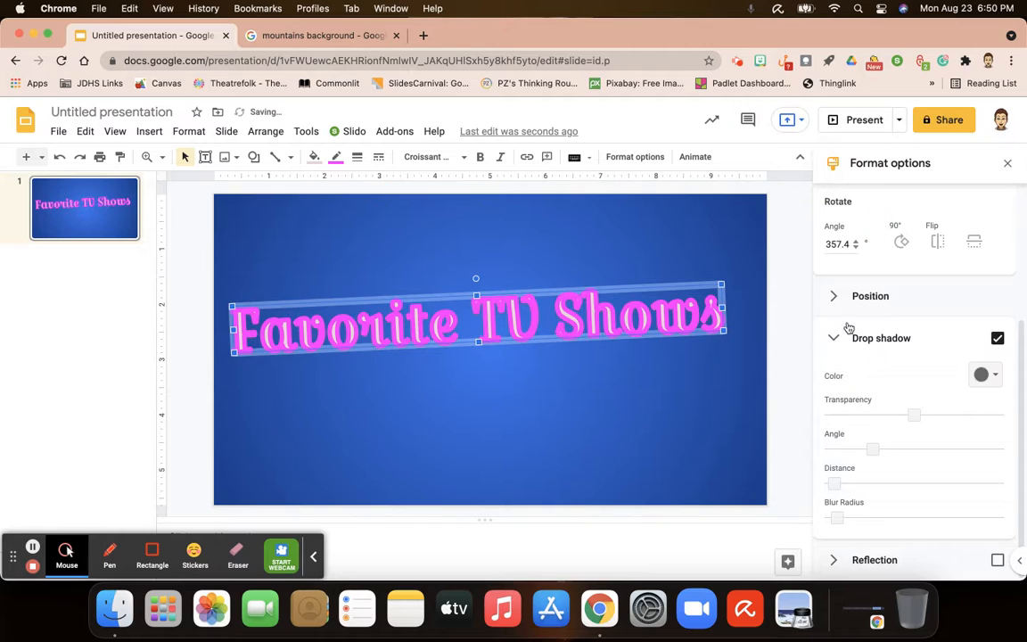
{"action": "left_click_drag", "start_coordinate": [872, 450], "coordinate": [827, 412]}
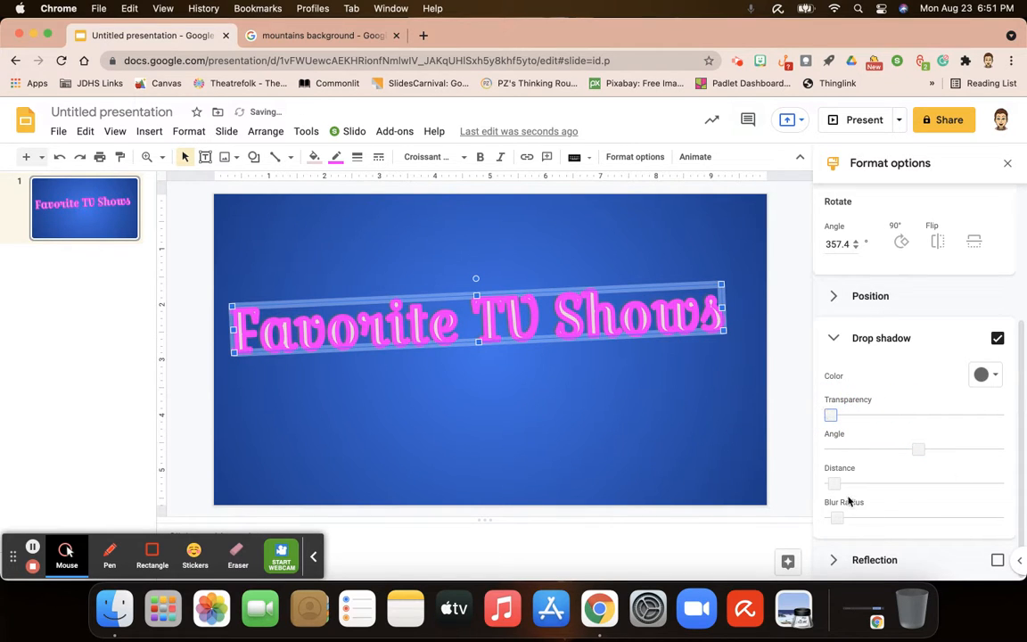
{"action": "left_click_drag", "start_coordinate": [836, 484], "coordinate": [872, 483]}
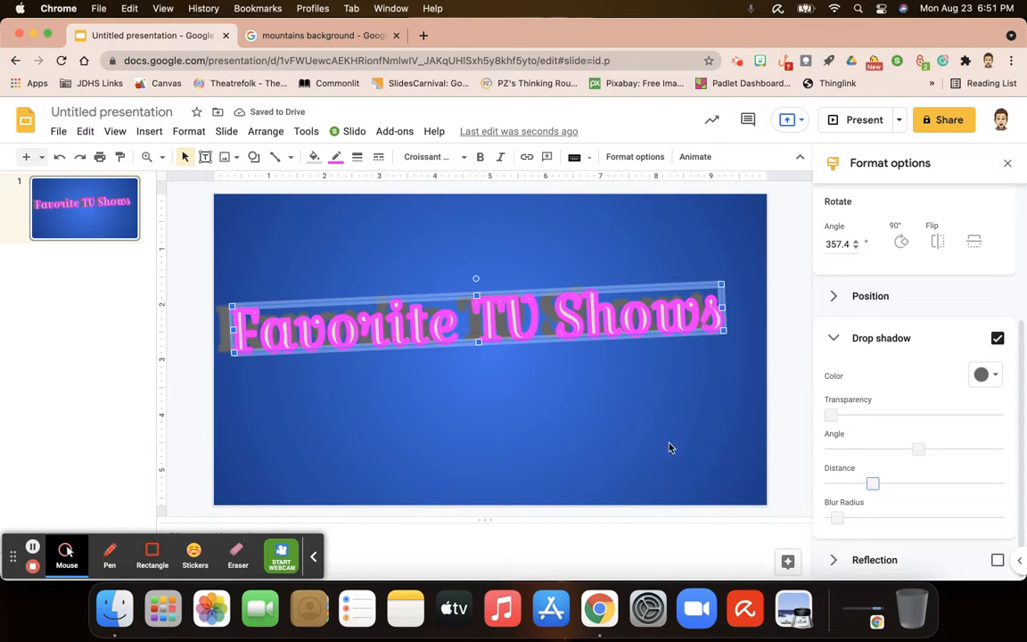
{"action": "mouse_move", "coordinate": [837, 518]}
{"action": "left_mouse_down"}
{"action": "mouse_move", "coordinate": [915, 515]}
{"action": "mouse_move", "coordinate": [821, 518]}
{"action": "left_mouse_up"}
{"action": "left_click", "coordinate": [997, 339]}
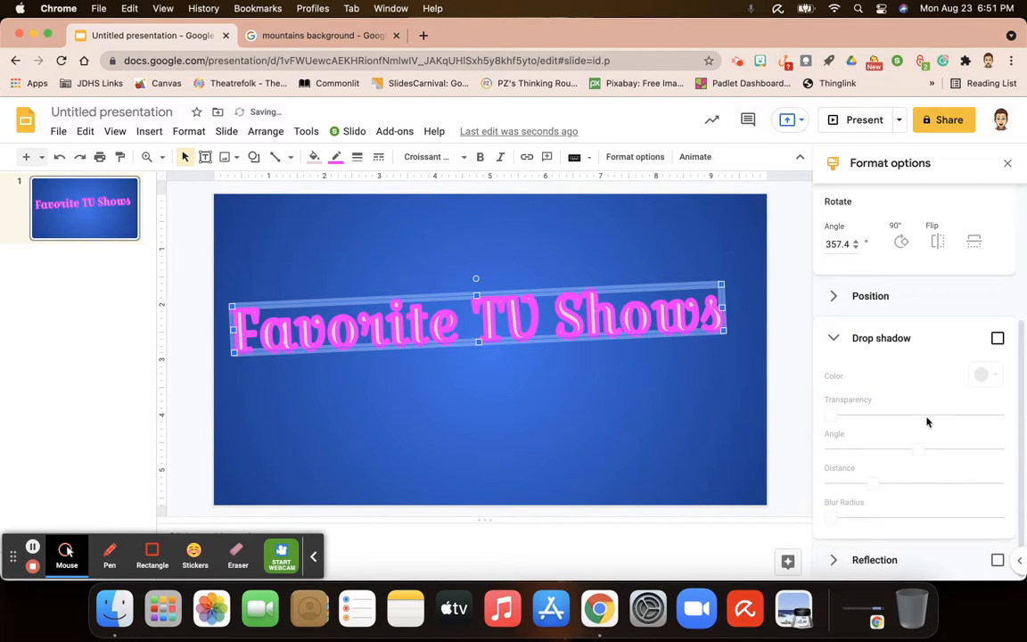
- Try a reflection on the title with a reduced distance and a slightly larger size, and switch it off again
{"action": "left_click", "coordinate": [997, 562]}
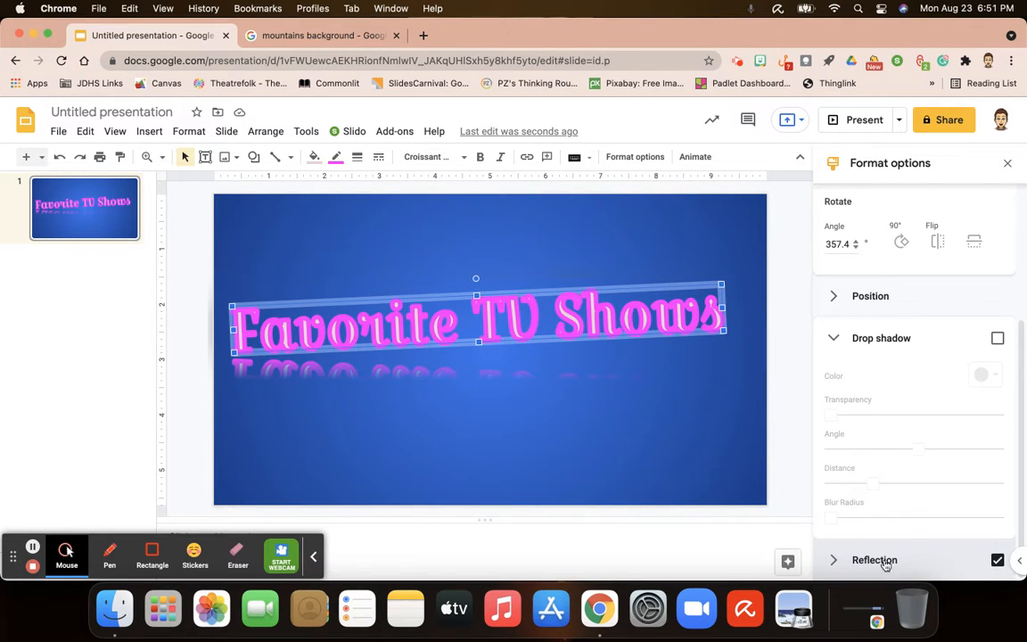
{"action": "left_click", "coordinate": [835, 342]}
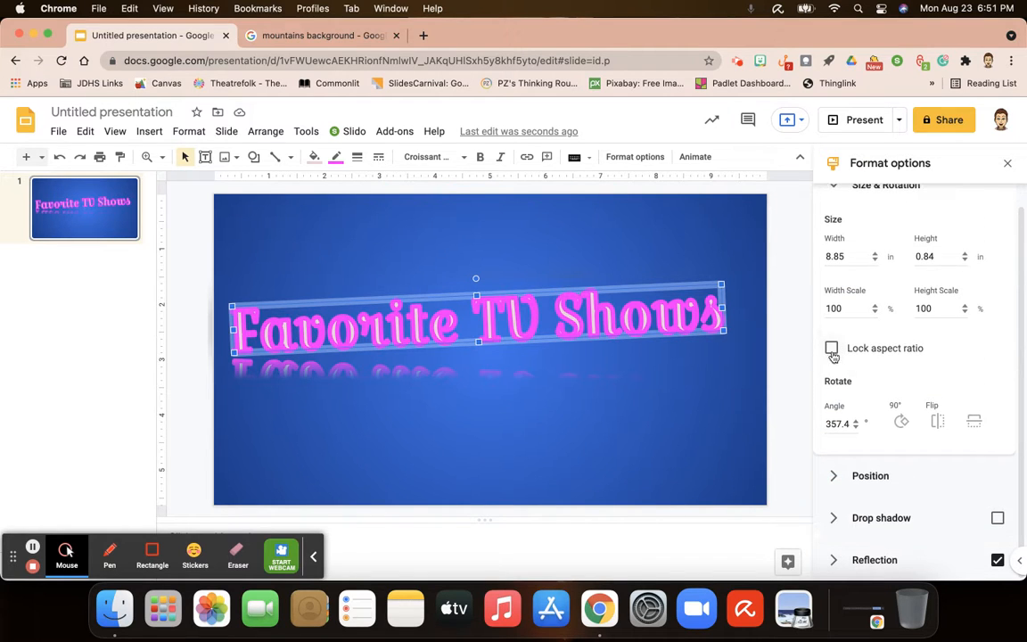
{"action": "left_click", "coordinate": [835, 560]}
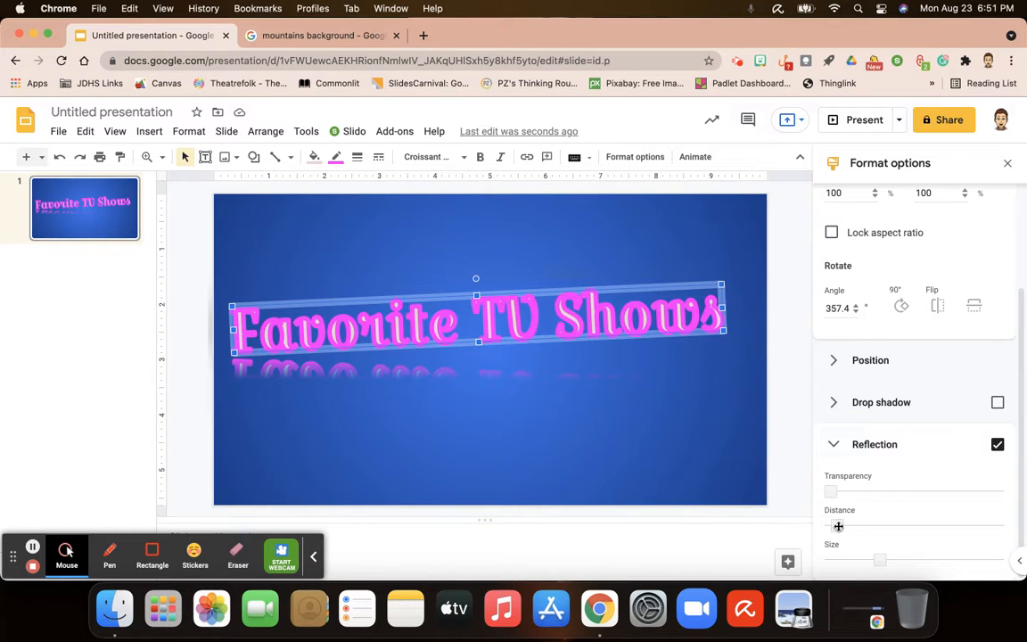
{"action": "left_click_drag", "start_coordinate": [838, 526], "coordinate": [819, 508]}
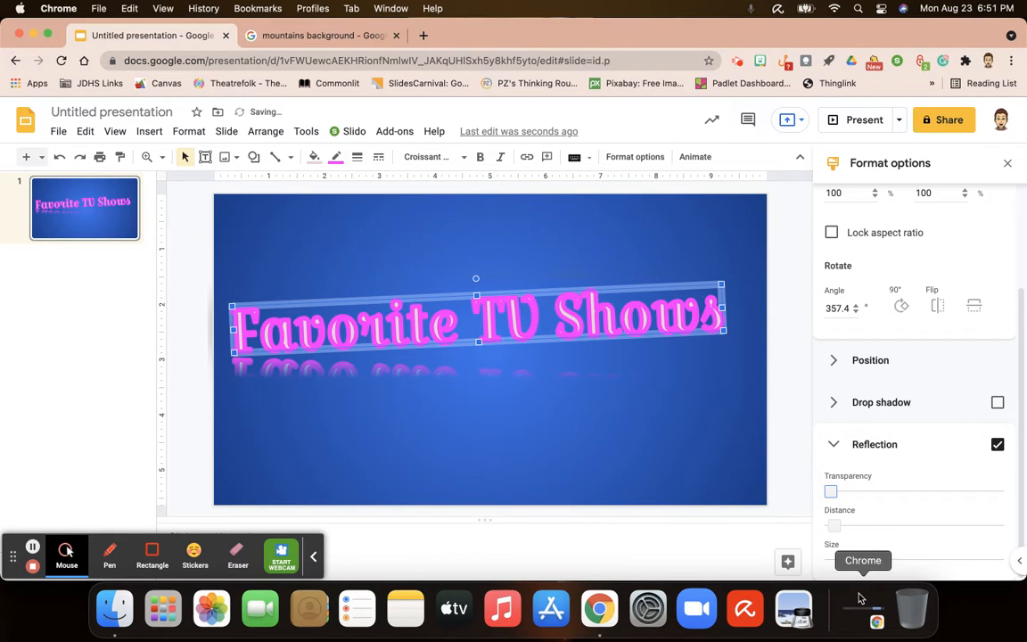
{"action": "mouse_move", "coordinate": [880, 563]}
{"action": "left_mouse_down"}
{"action": "mouse_move", "coordinate": [848, 563]}
{"action": "mouse_move", "coordinate": [976, 560]}
{"action": "mouse_move", "coordinate": [891, 560]}
{"action": "left_mouse_up"}
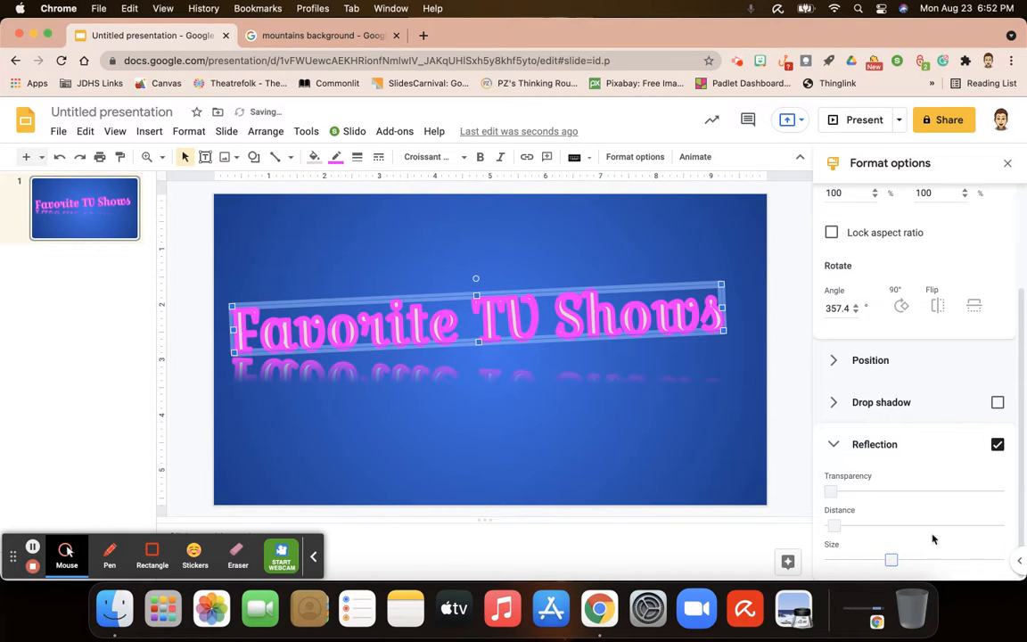
{"action": "left_click", "coordinate": [998, 444]}
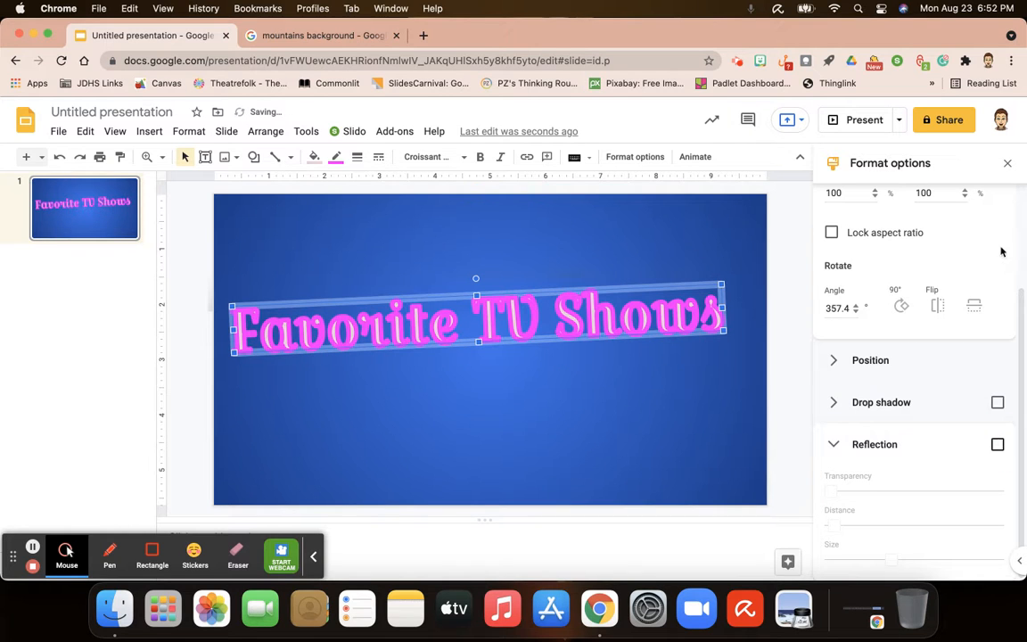
- Close the format options and place the title level near the top edge of the slide
{"action": "left_click", "coordinate": [1010, 165]}
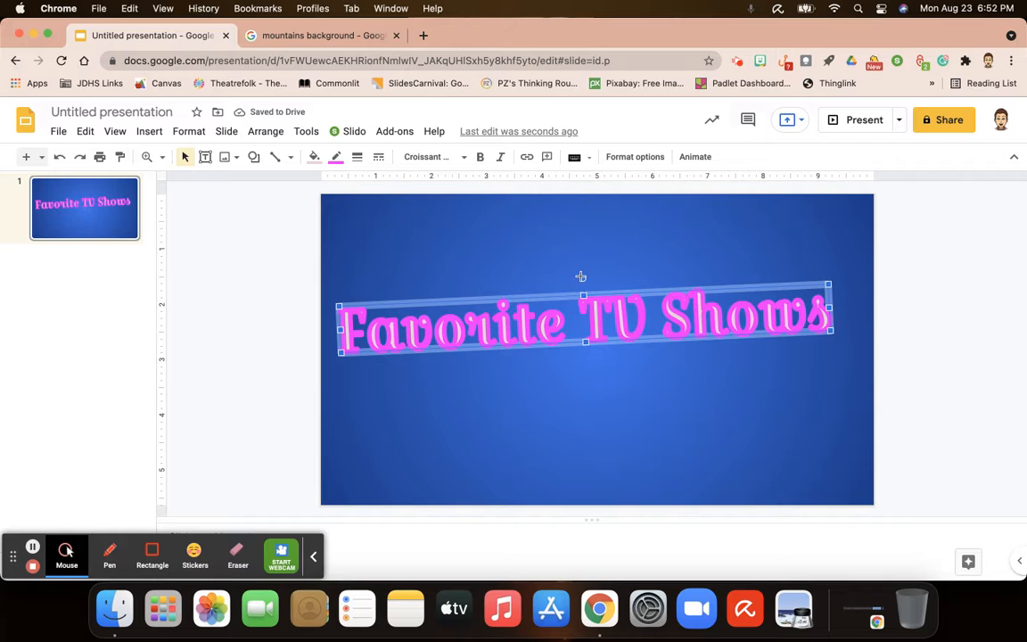
{"action": "left_click_drag", "start_coordinate": [582, 277], "coordinate": [601, 250]}
{"action": "left_click", "coordinate": [505, 369]}
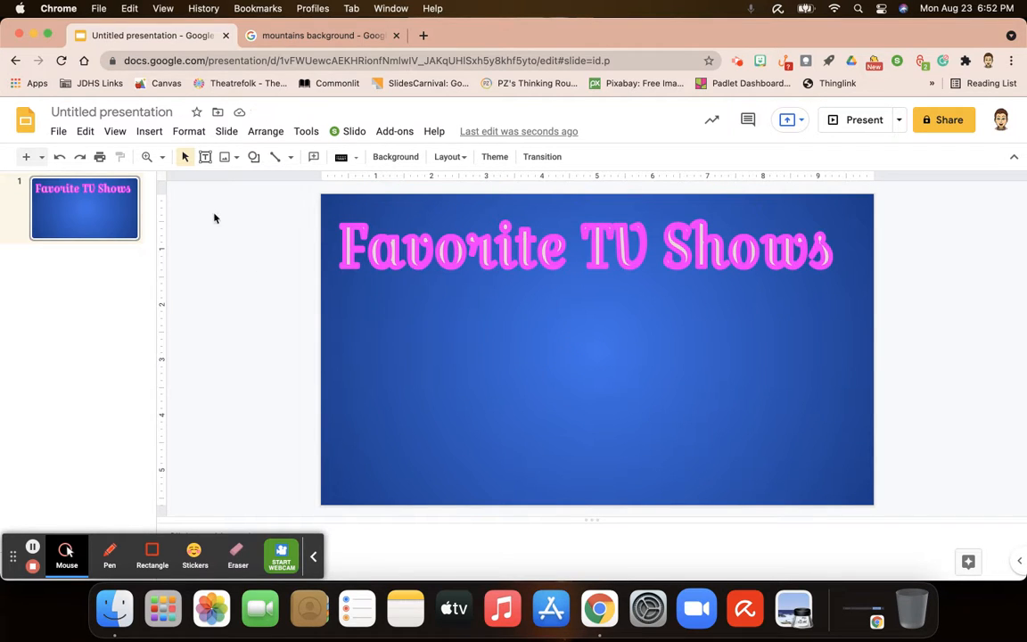
- Draw a text box about 5.7 inches wide beneath the title and set its font to Cantora One
{"action": "left_click", "coordinate": [205, 158]}
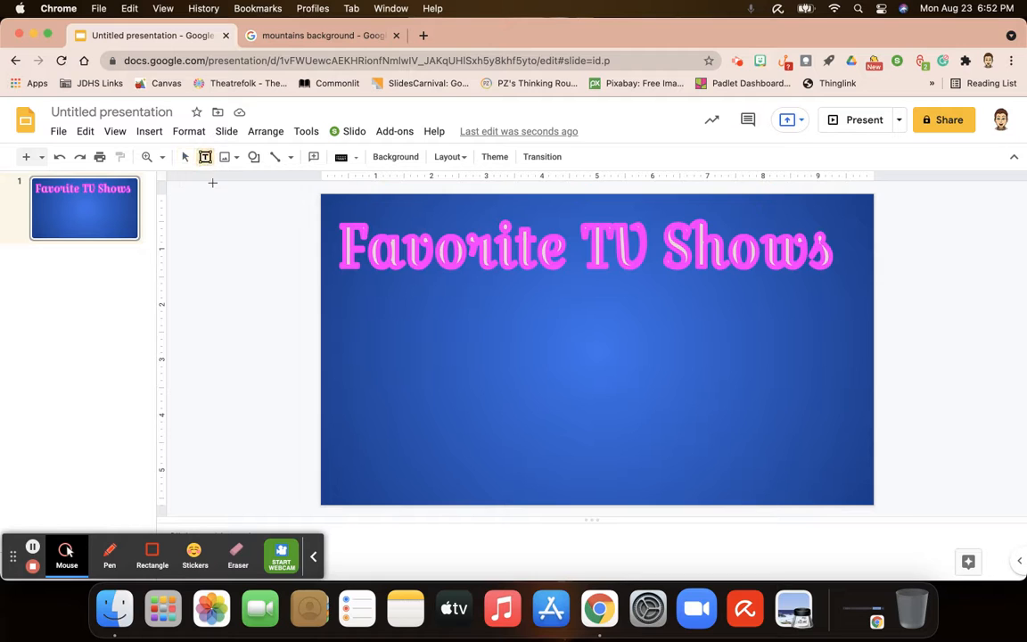
{"action": "left_click_drag", "start_coordinate": [345, 294], "coordinate": [662, 347]}
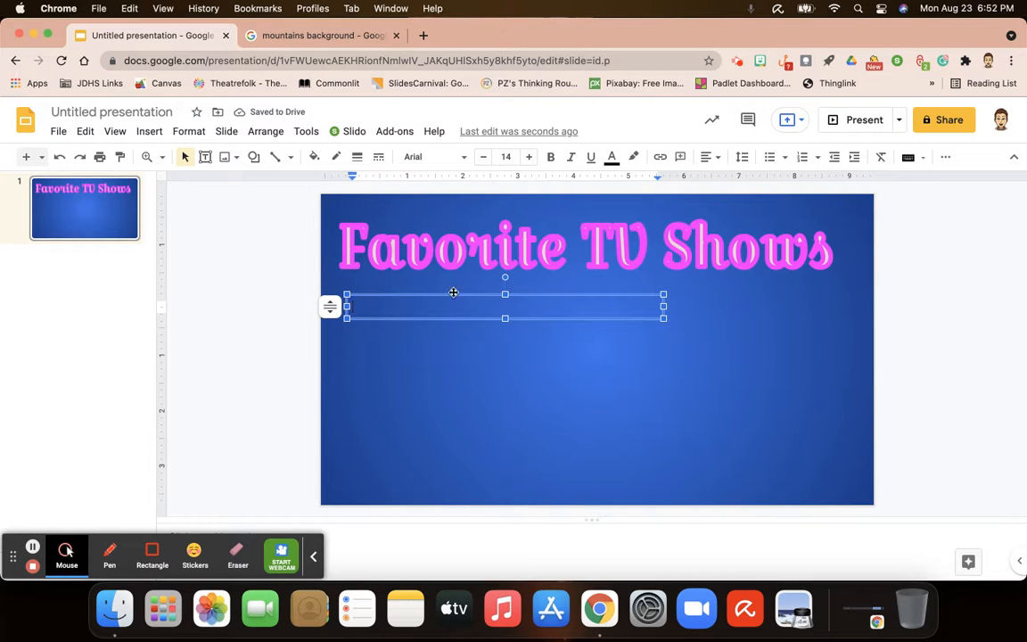
{"action": "left_click", "coordinate": [439, 158]}
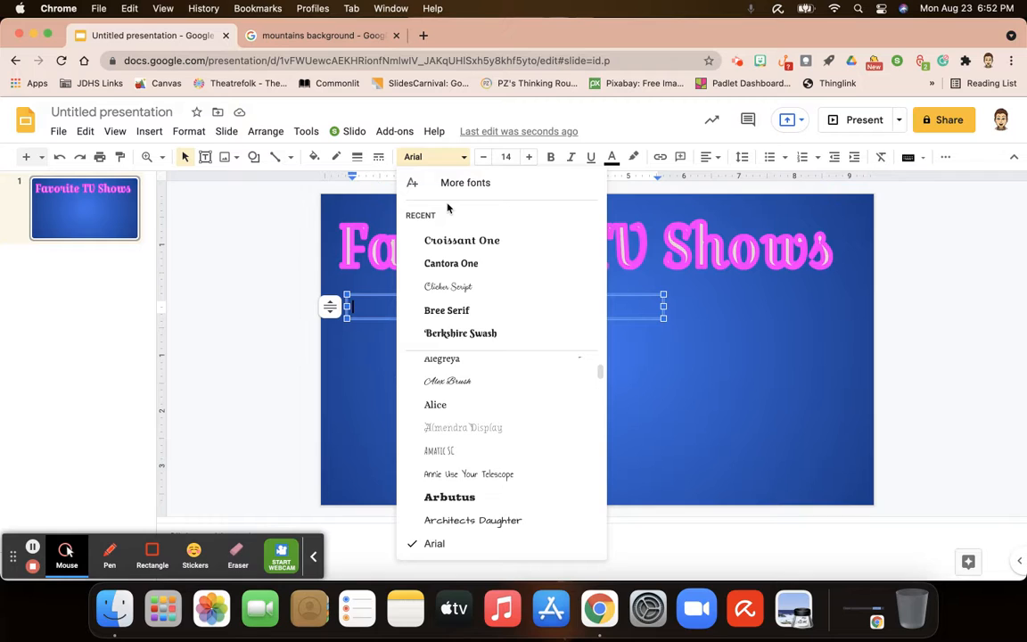
{"action": "left_click", "coordinate": [444, 265]}
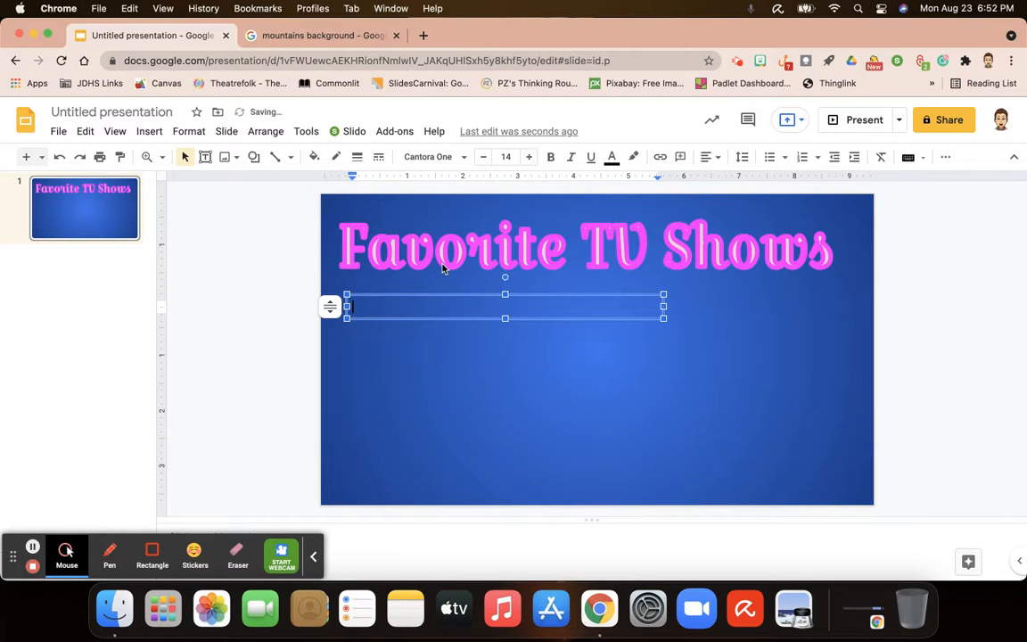
- Give the text box a near-white text colour and a bulleted list style with star bullets
{"action": "left_click", "coordinate": [611, 159]}
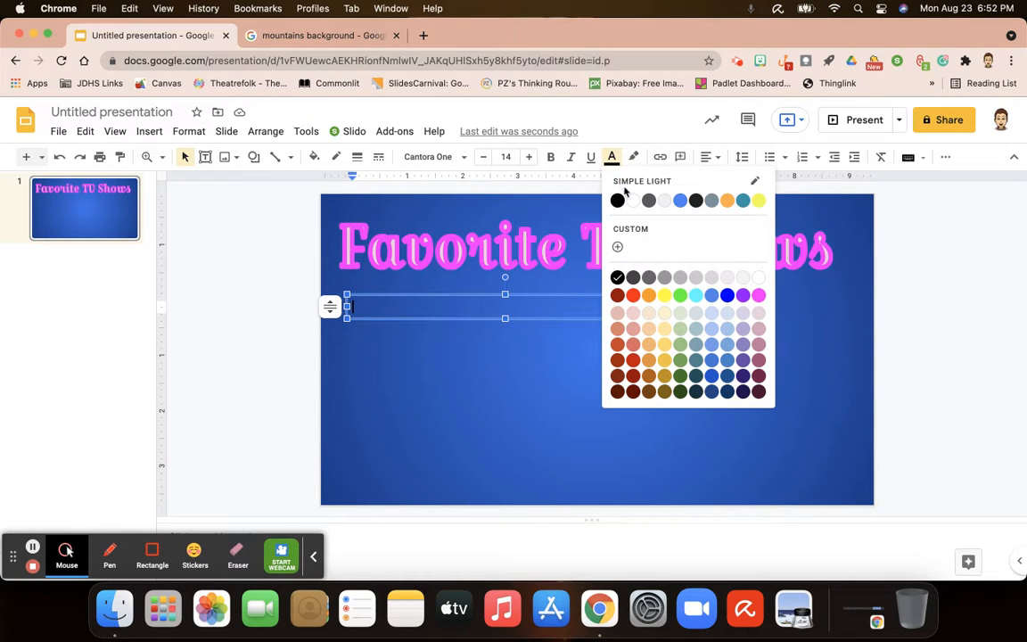
{"action": "left_click", "coordinate": [648, 201]}
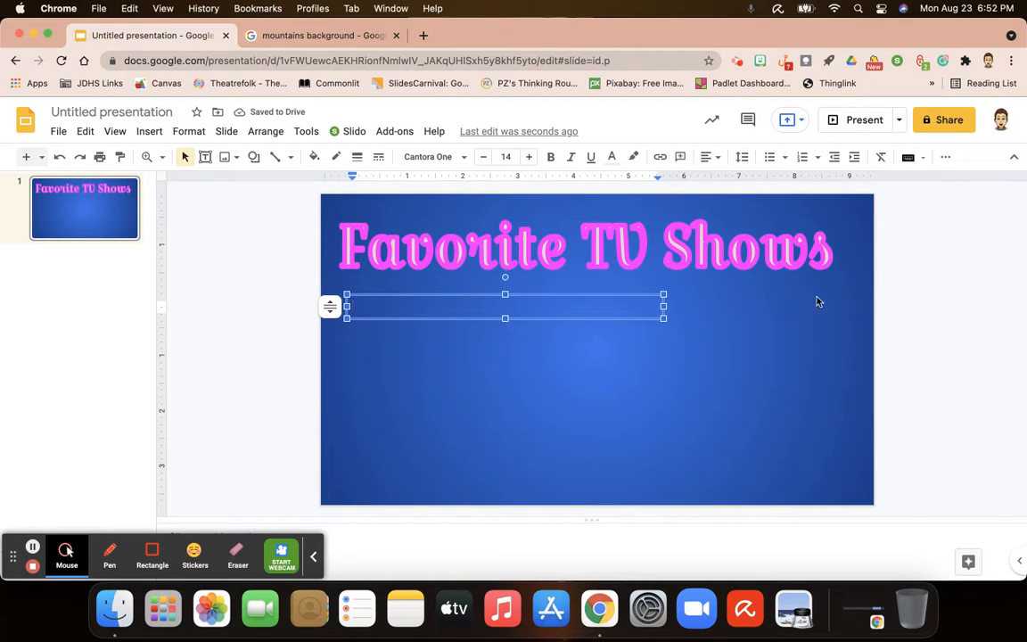
{"action": "left_click", "coordinate": [785, 158]}
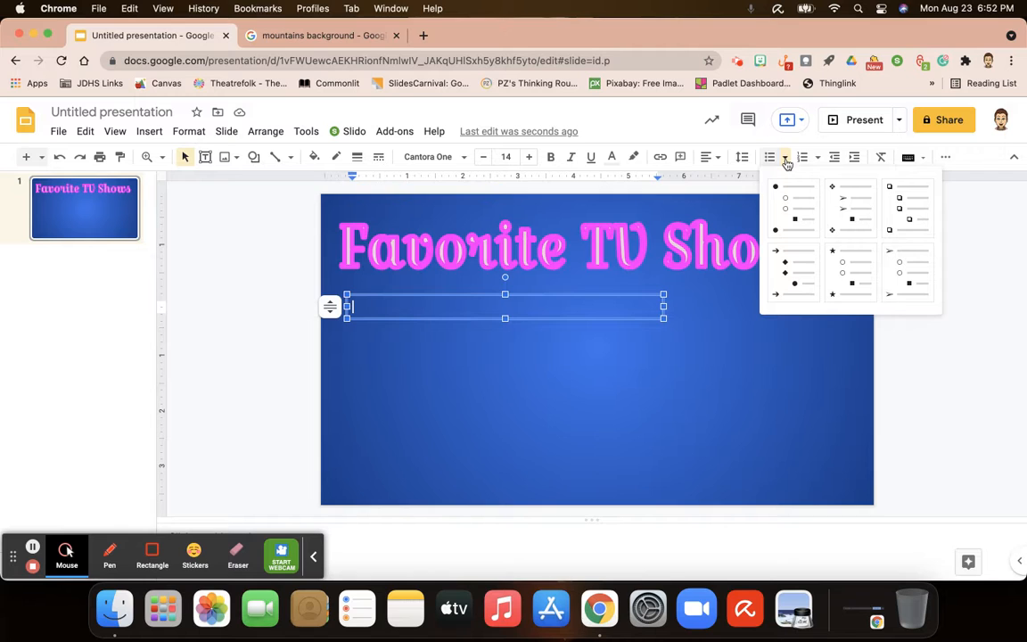
{"action": "left_click", "coordinate": [843, 255]}
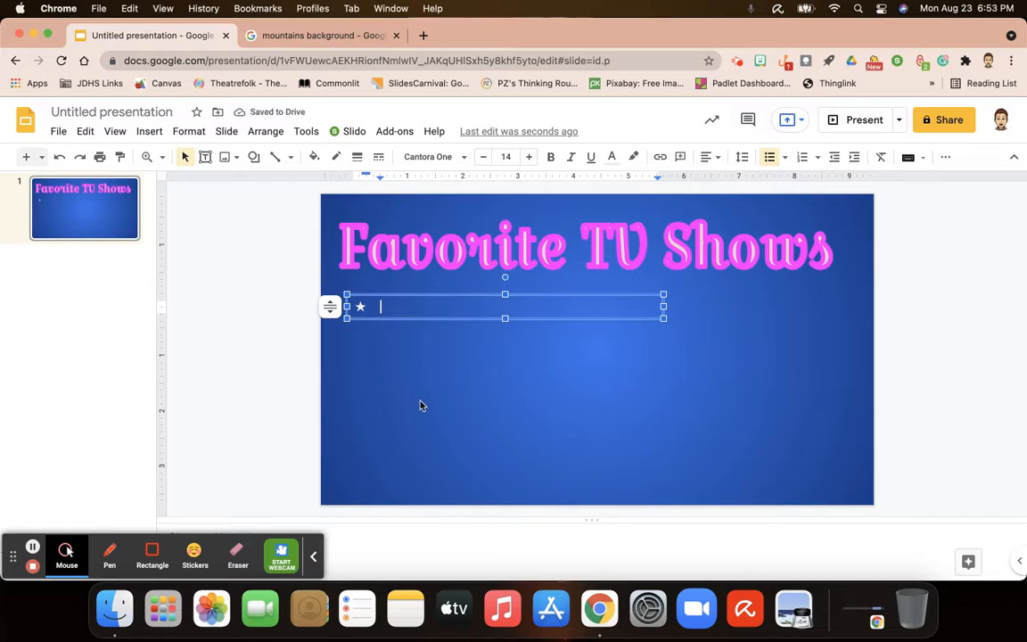
- Enter the list items Sherlock BBC, Merlin BBC, Shetland BBC, Glow Up and Friends, each on its own line
{"action": "type", "text": "Sherlock BBC"}
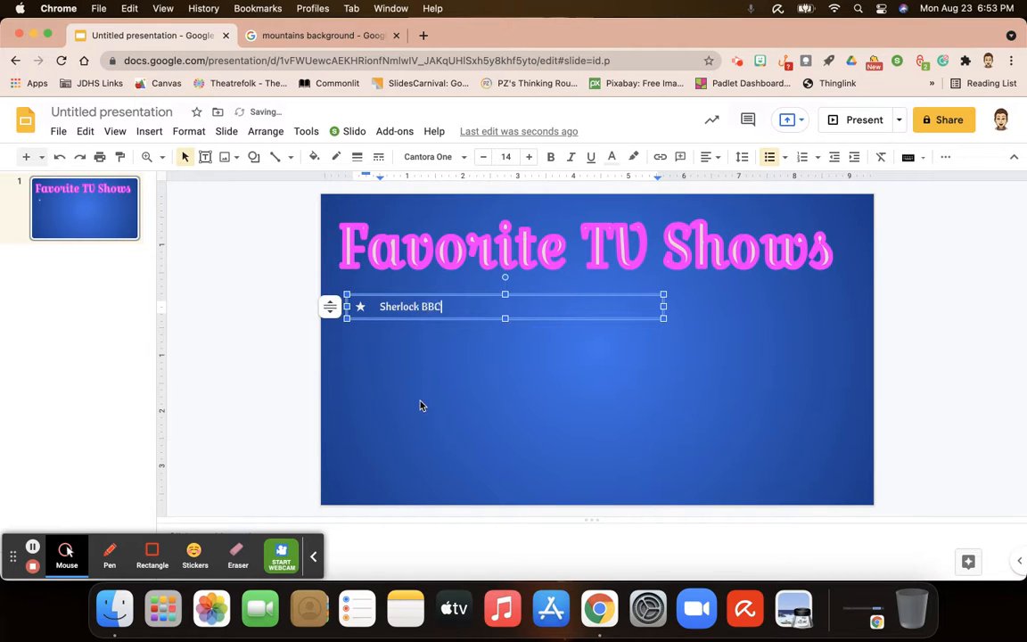
{"action": "key", "text": "Return"}
{"action": "type", "text": "Merl"}
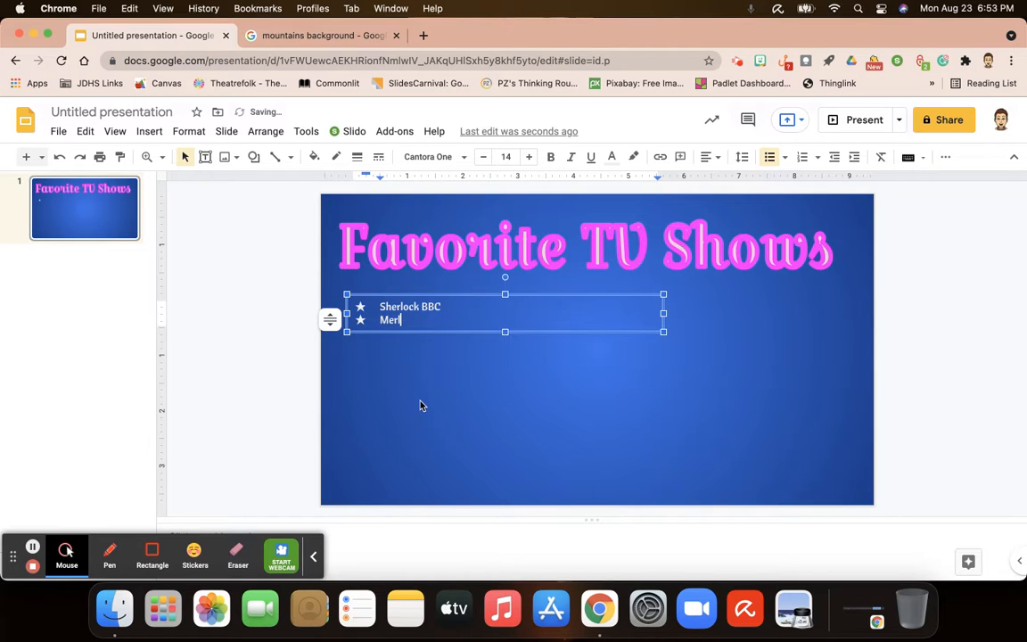
{"action": "type", "text": "in BBC"}
{"action": "key", "text": "Return"}
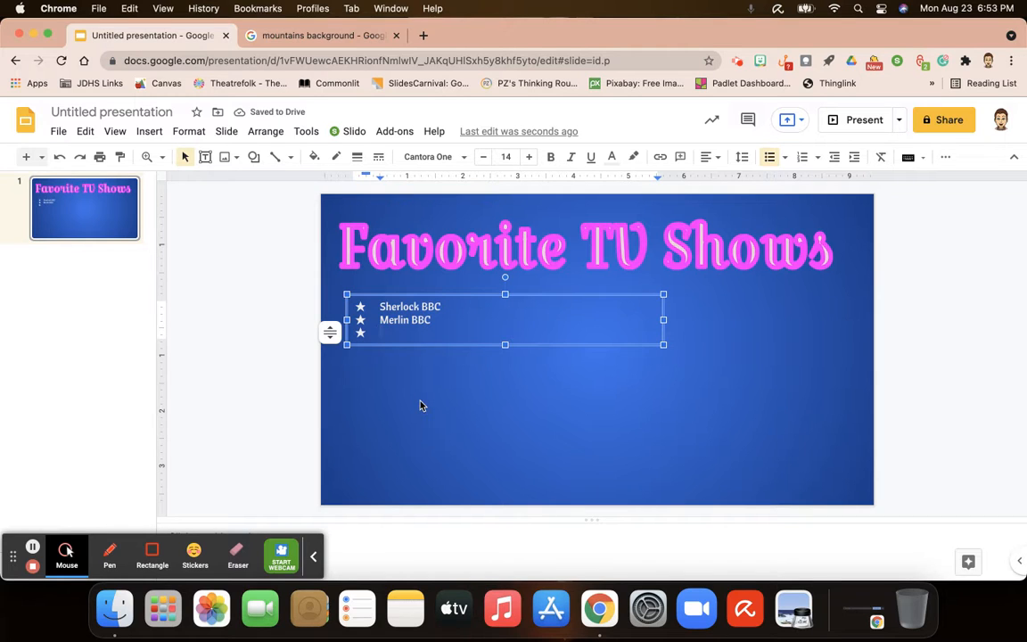
{"action": "left_click", "coordinate": [32, 547]}
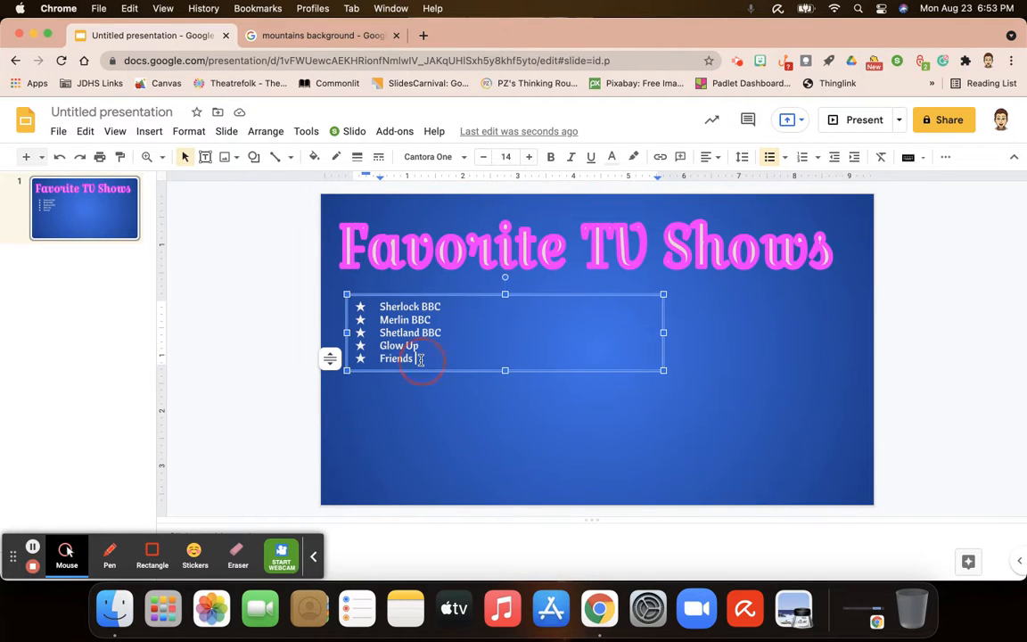
- Set the font size of all five bulleted show names to 28
{"action": "left_click_drag", "start_coordinate": [420, 359], "coordinate": [348, 274]}
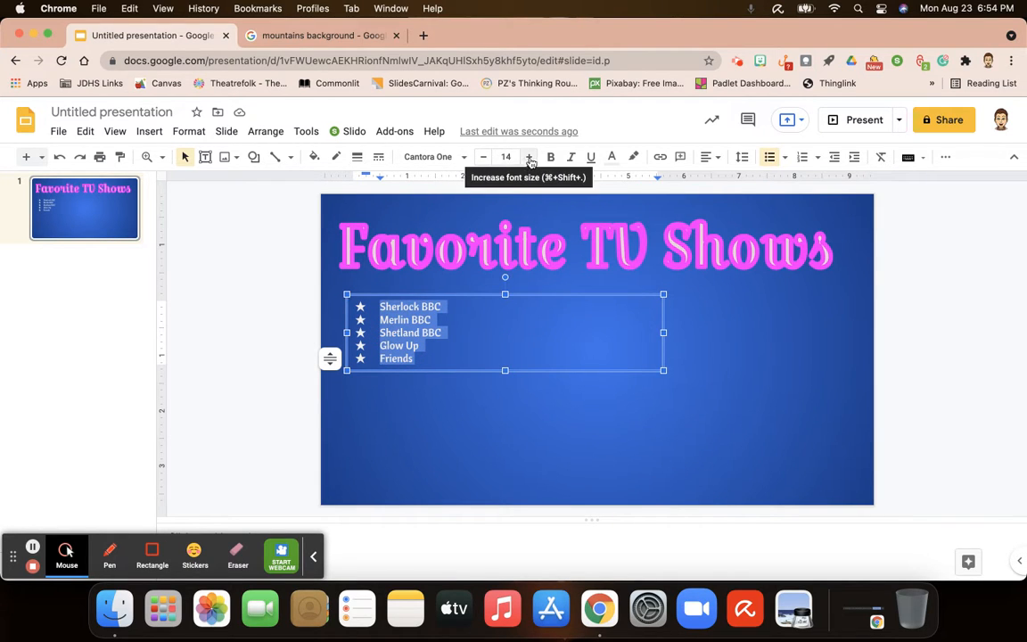
{"action": "left_click", "coordinate": [529, 157]}
{"action": "left_click", "coordinate": [529, 158]}
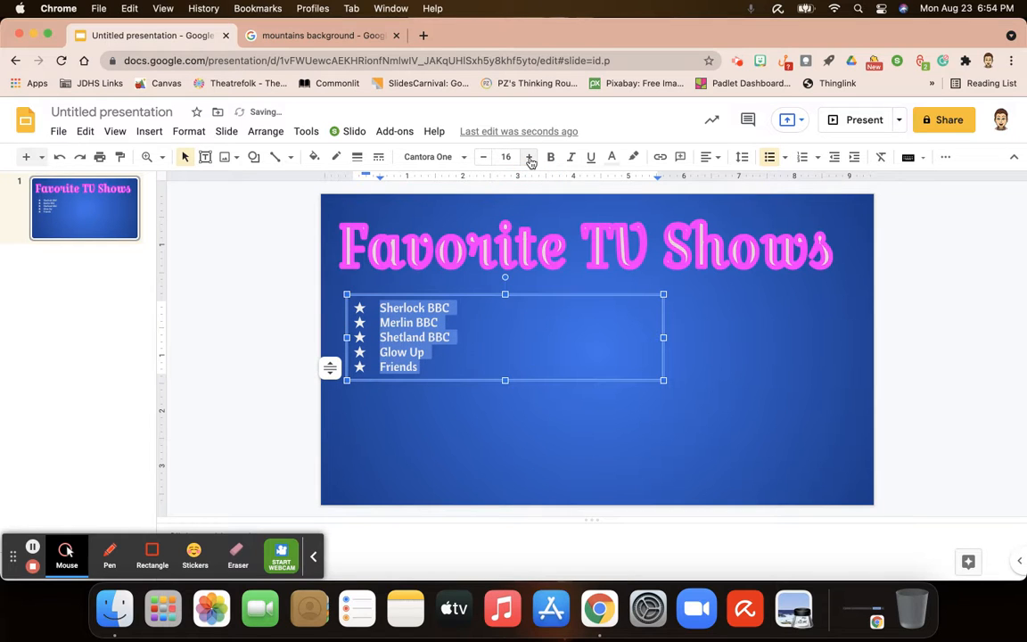
{"action": "left_click", "coordinate": [507, 158]}
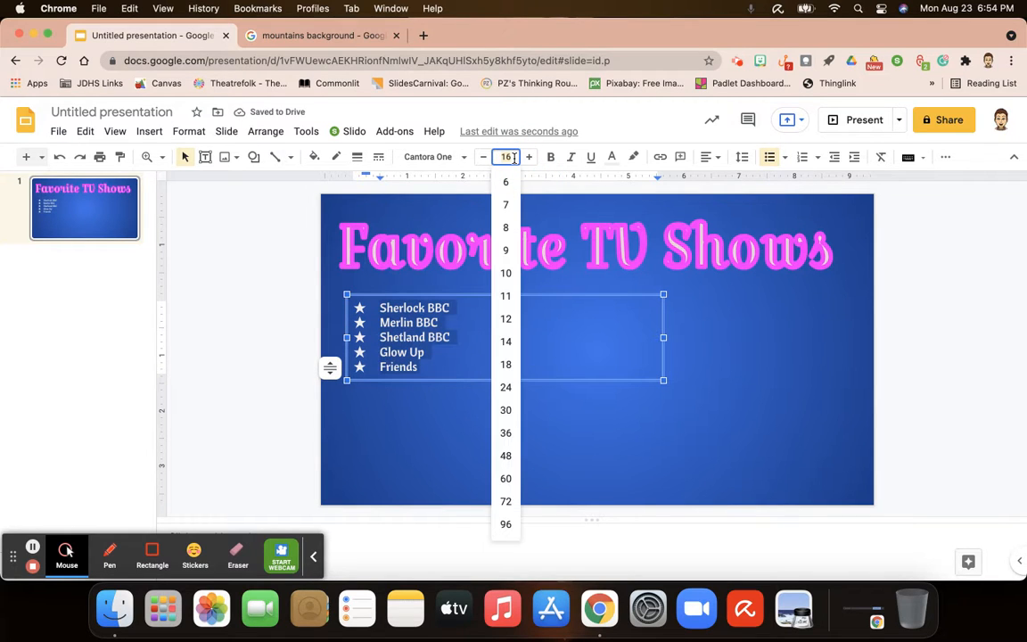
{"action": "left_click", "coordinate": [513, 157]}
{"action": "left_click", "coordinate": [506, 389]}
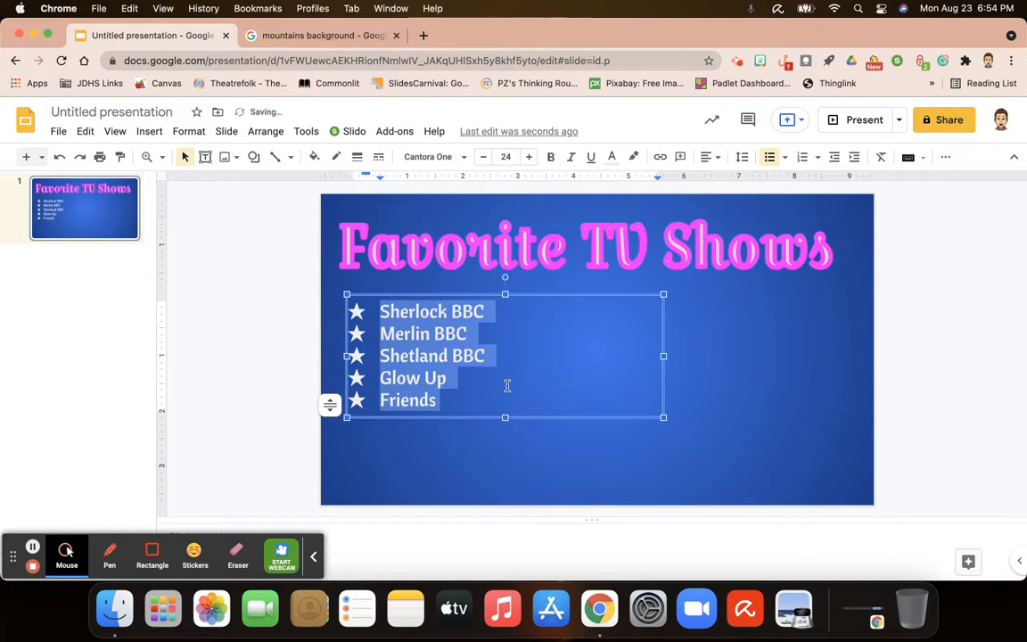
{"action": "left_click", "coordinate": [506, 156]}
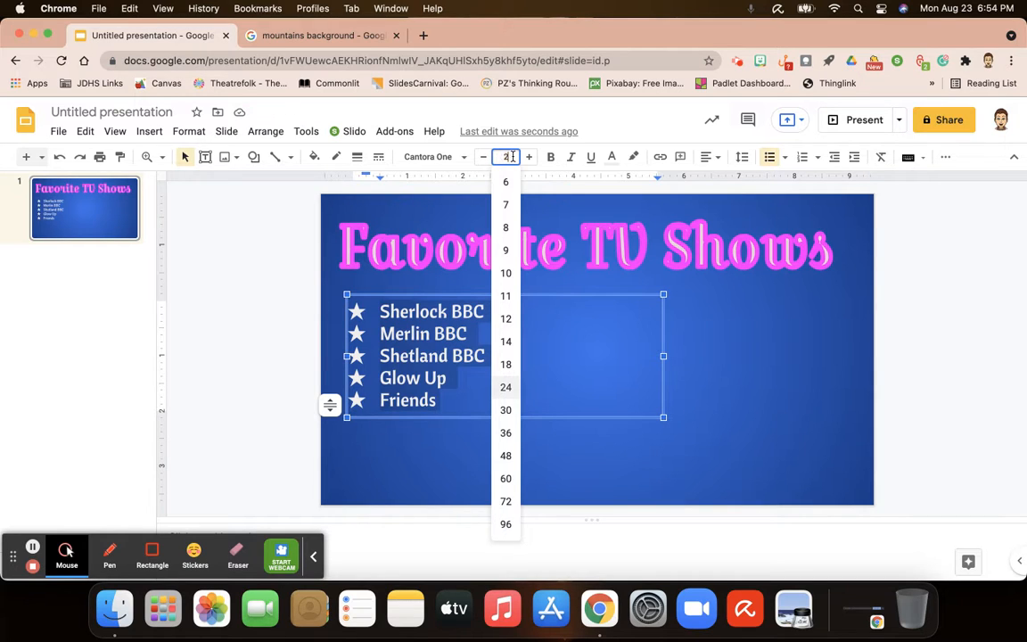
{"action": "type", "text": "28"}
{"action": "key", "text": "Return"}
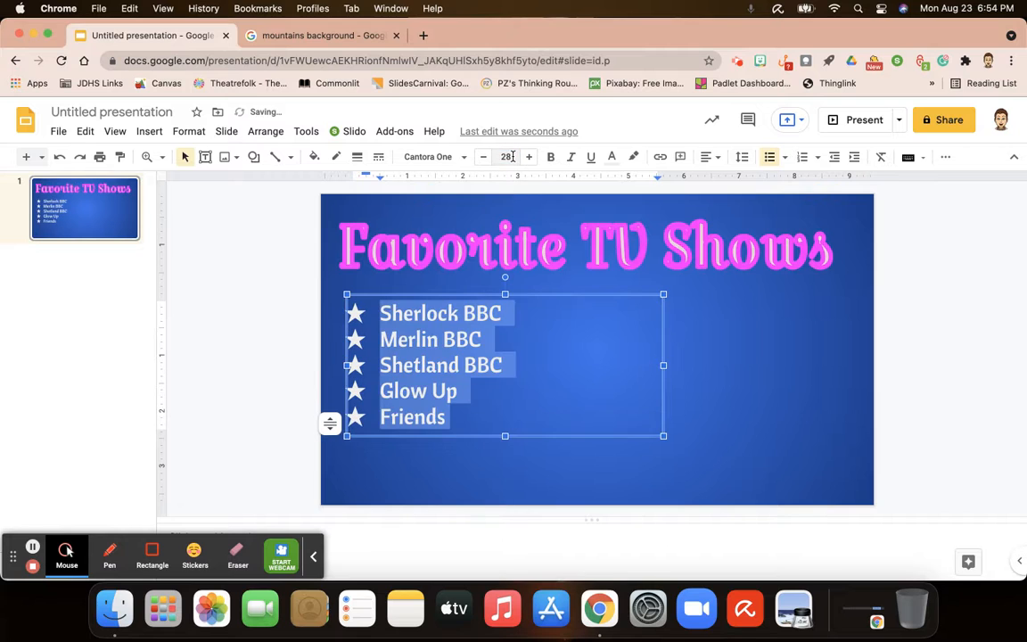